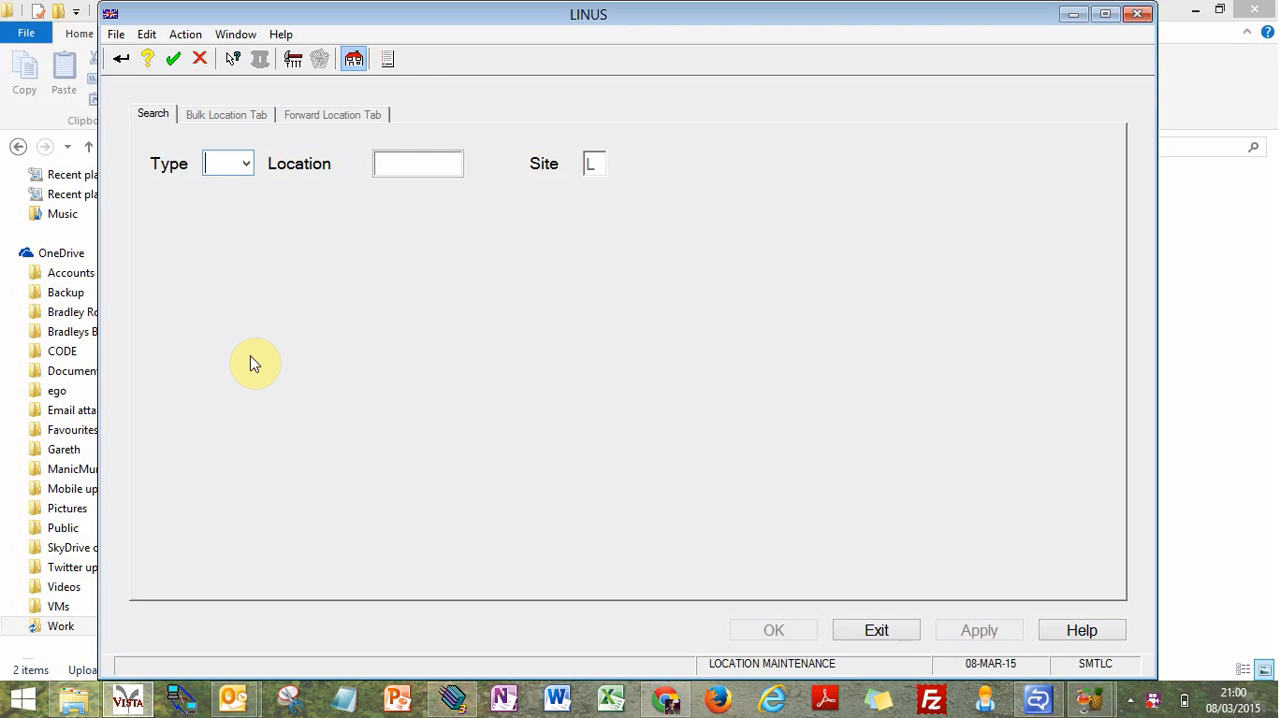
Step: Open the multi-update locations screen and set the search type to Forward (Bins) for site L
{"action": "left_click", "coordinate": [395, 63]}
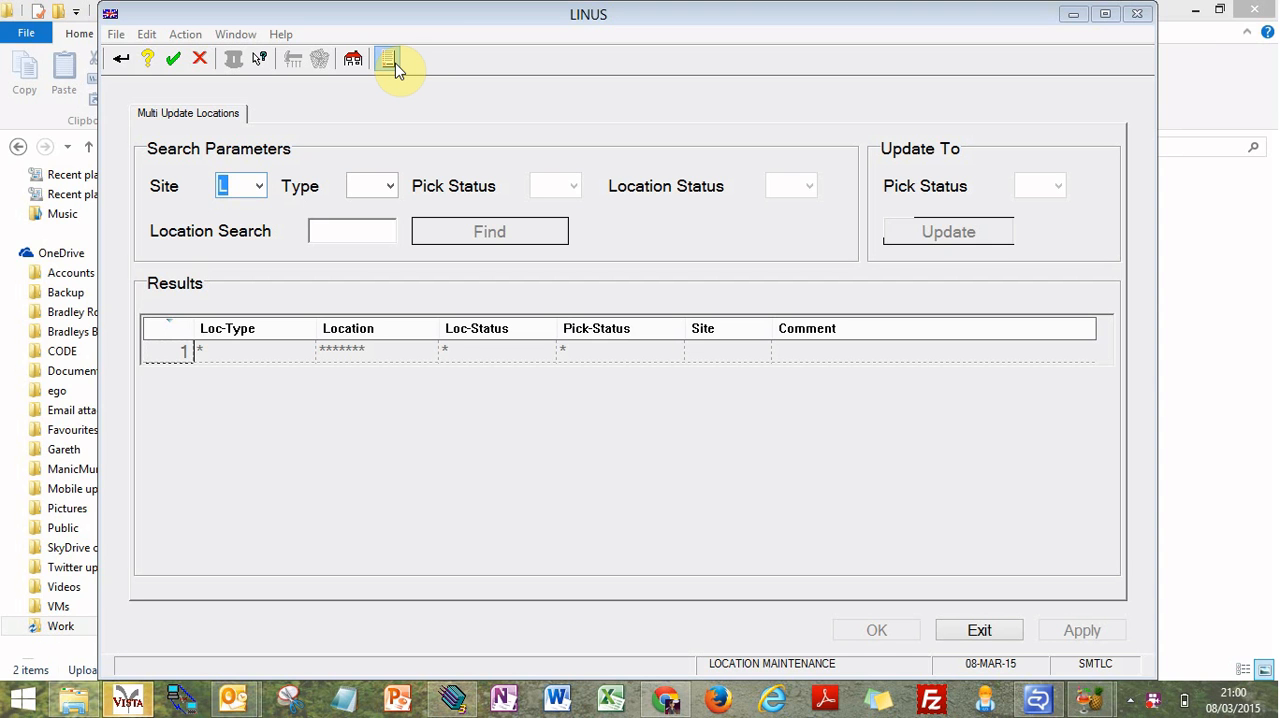
{"action": "key", "text": "Tab"}
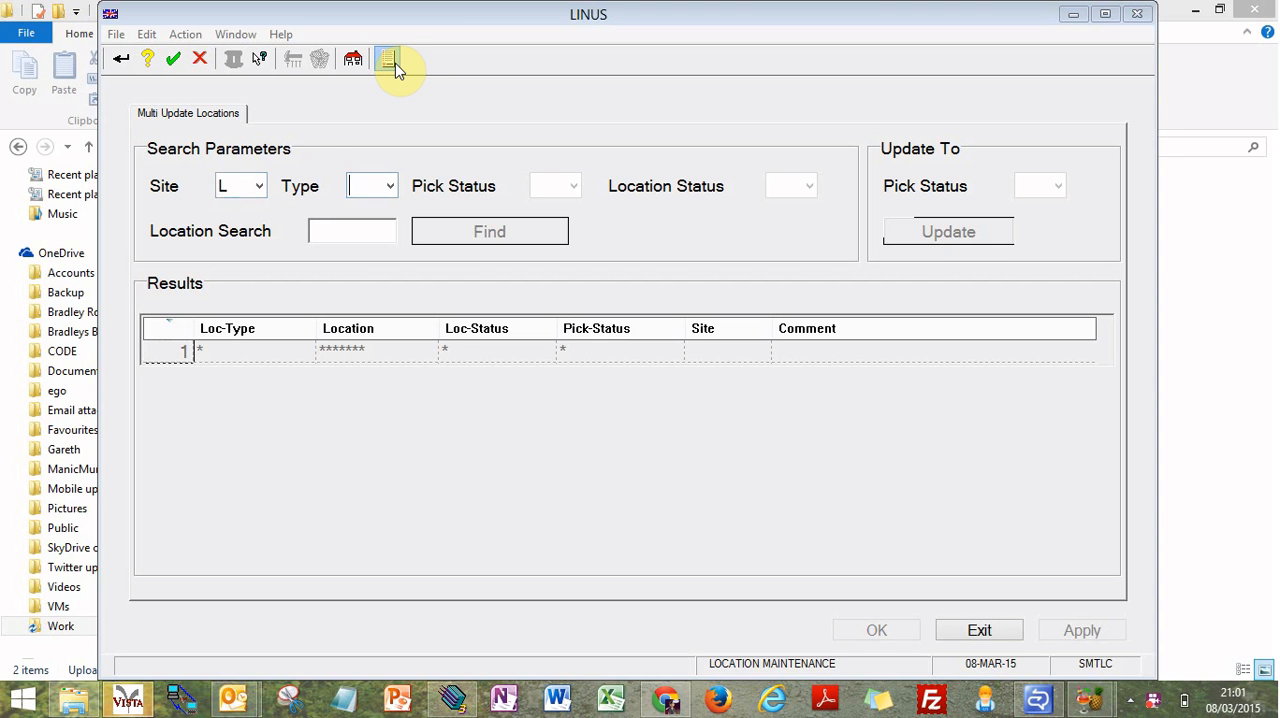
{"action": "left_click", "coordinate": [391, 186]}
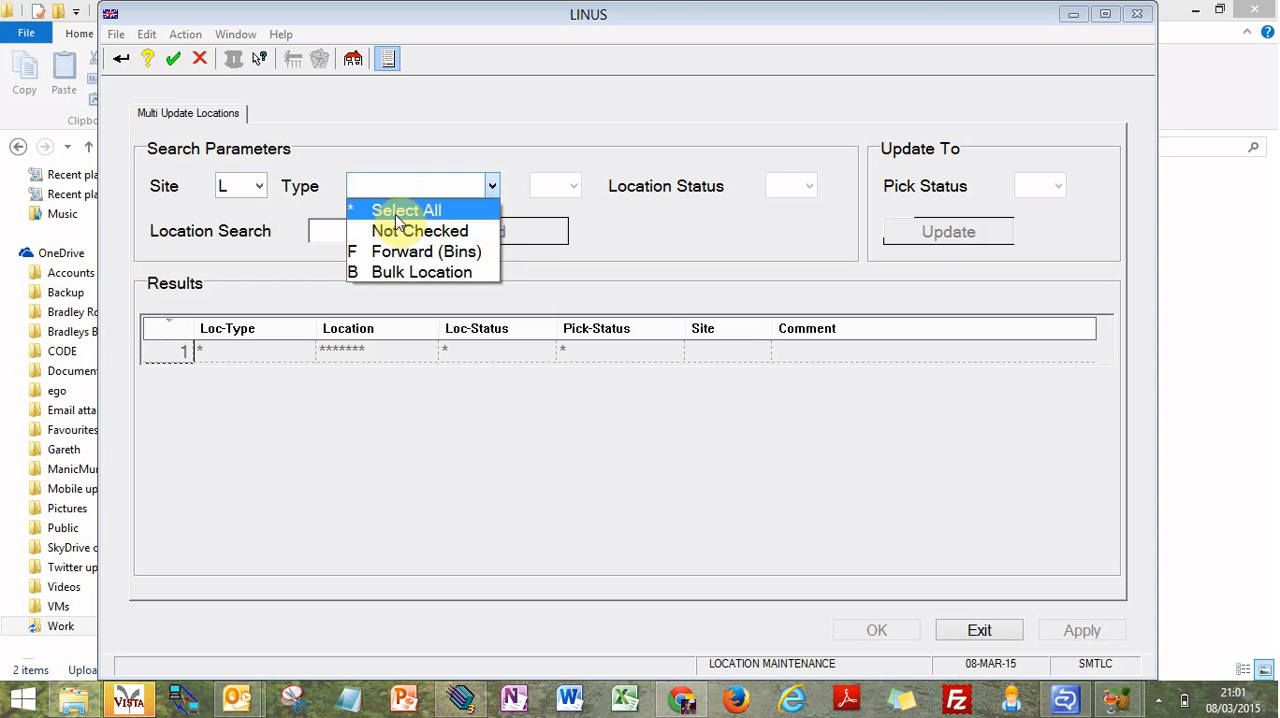
{"action": "left_click", "coordinate": [382, 209]}
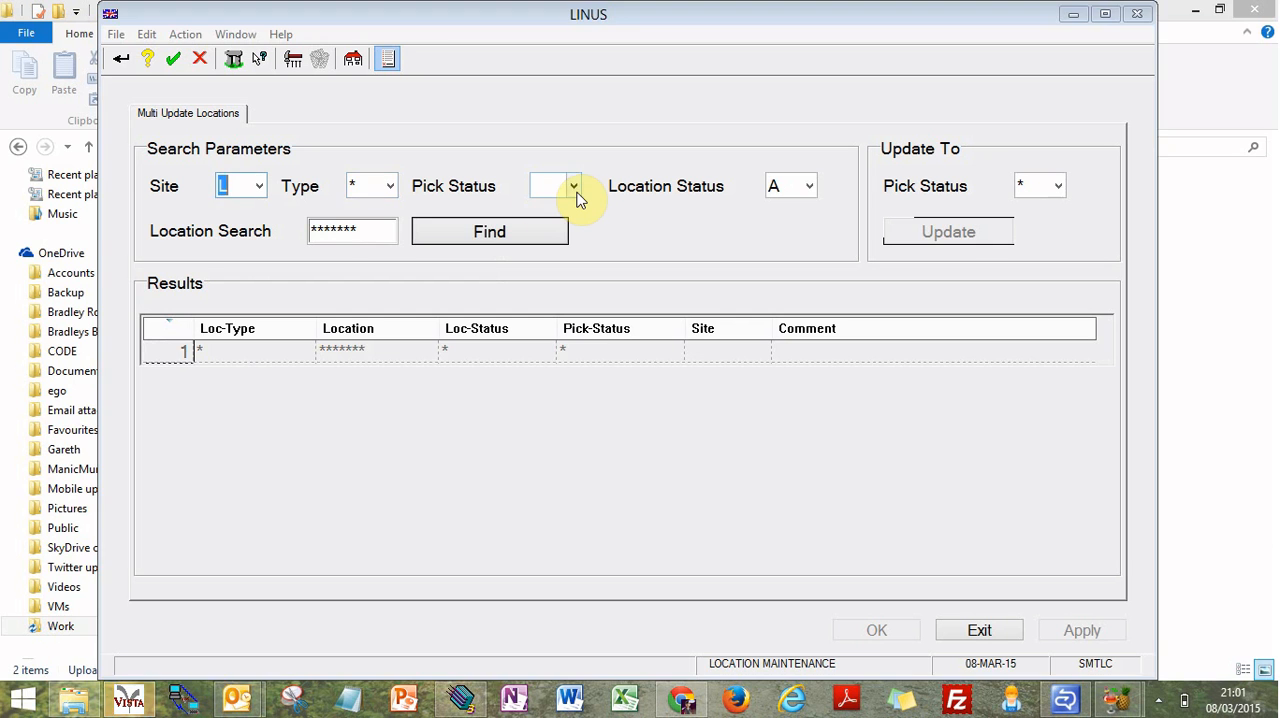
{"action": "left_click", "coordinate": [390, 187]}
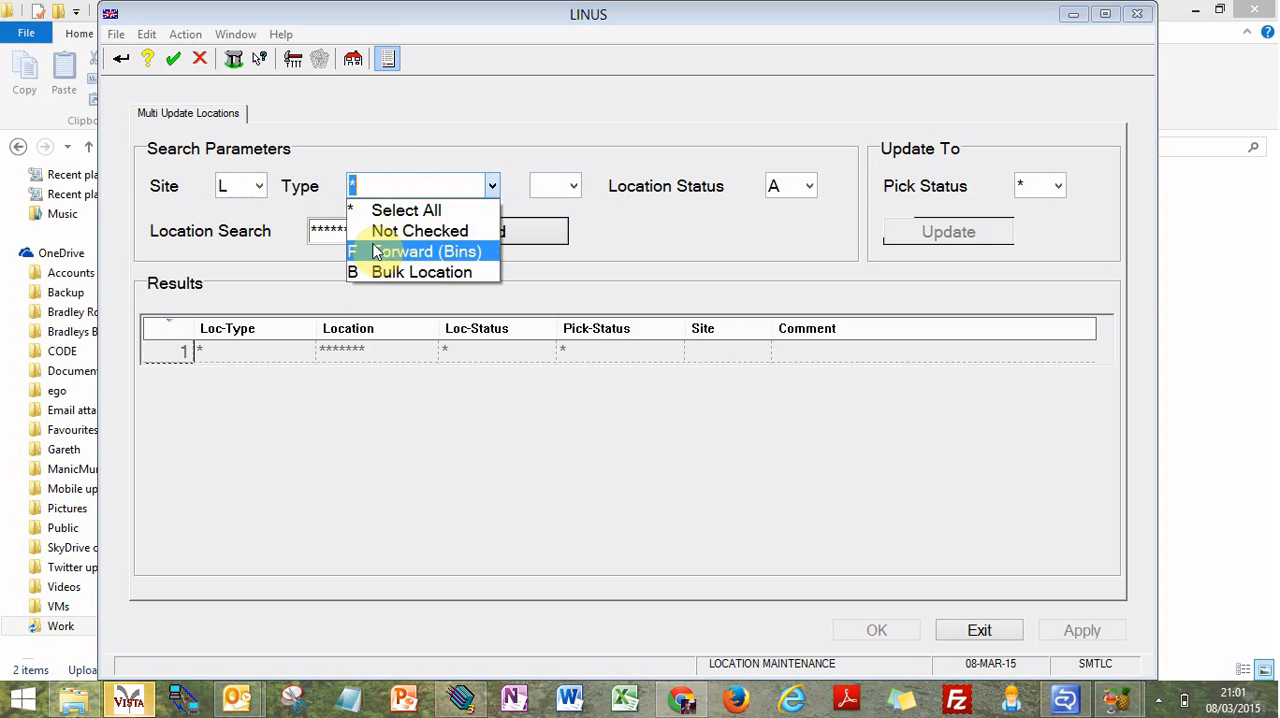
{"action": "left_click", "coordinate": [371, 249]}
Step: Set the search pick status to Normal Loc (Exc DynPick) and the location status to All
{"action": "left_click", "coordinate": [573, 188]}
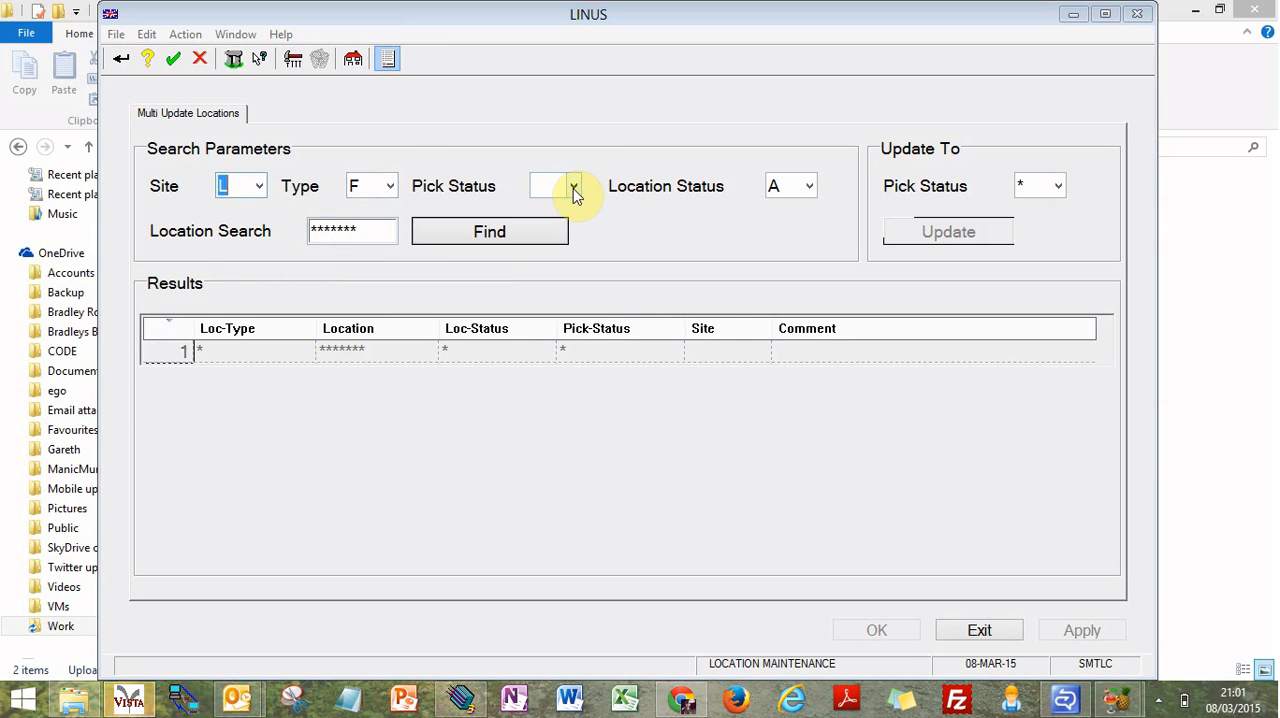
{"action": "left_click", "coordinate": [791, 206]}
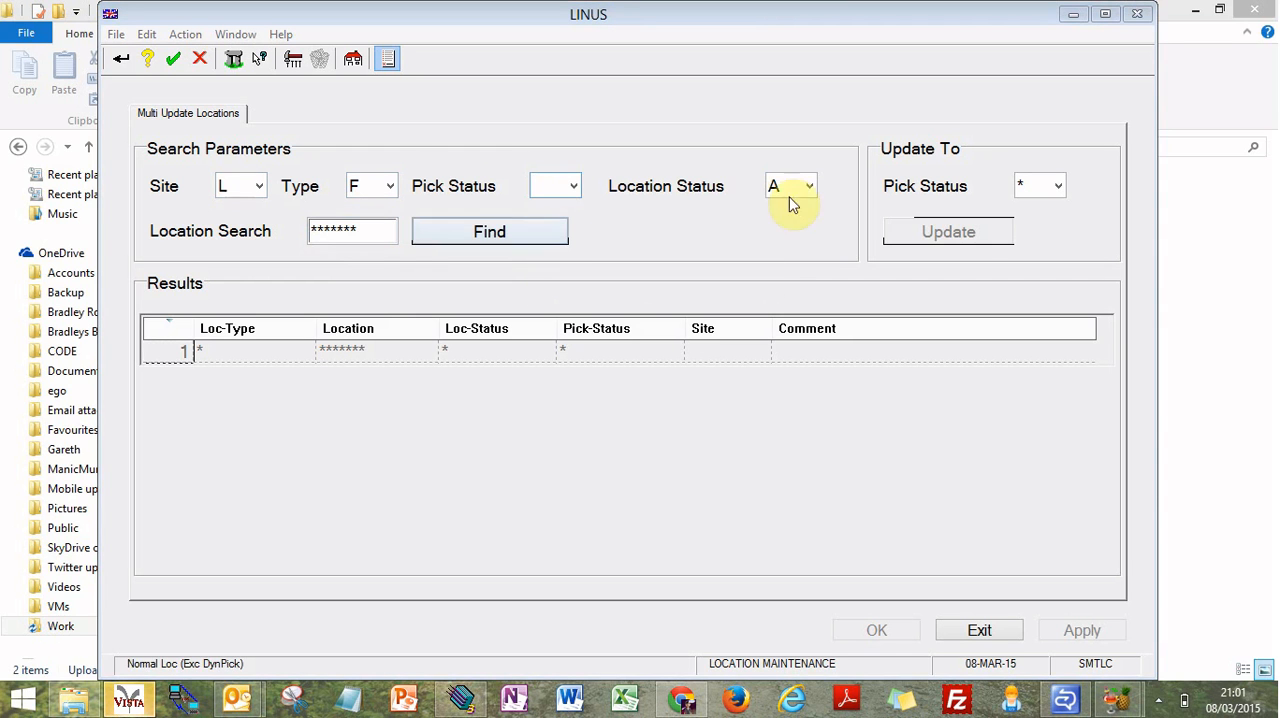
{"action": "left_click", "coordinate": [811, 188]}
{"action": "left_click", "coordinate": [802, 207]}
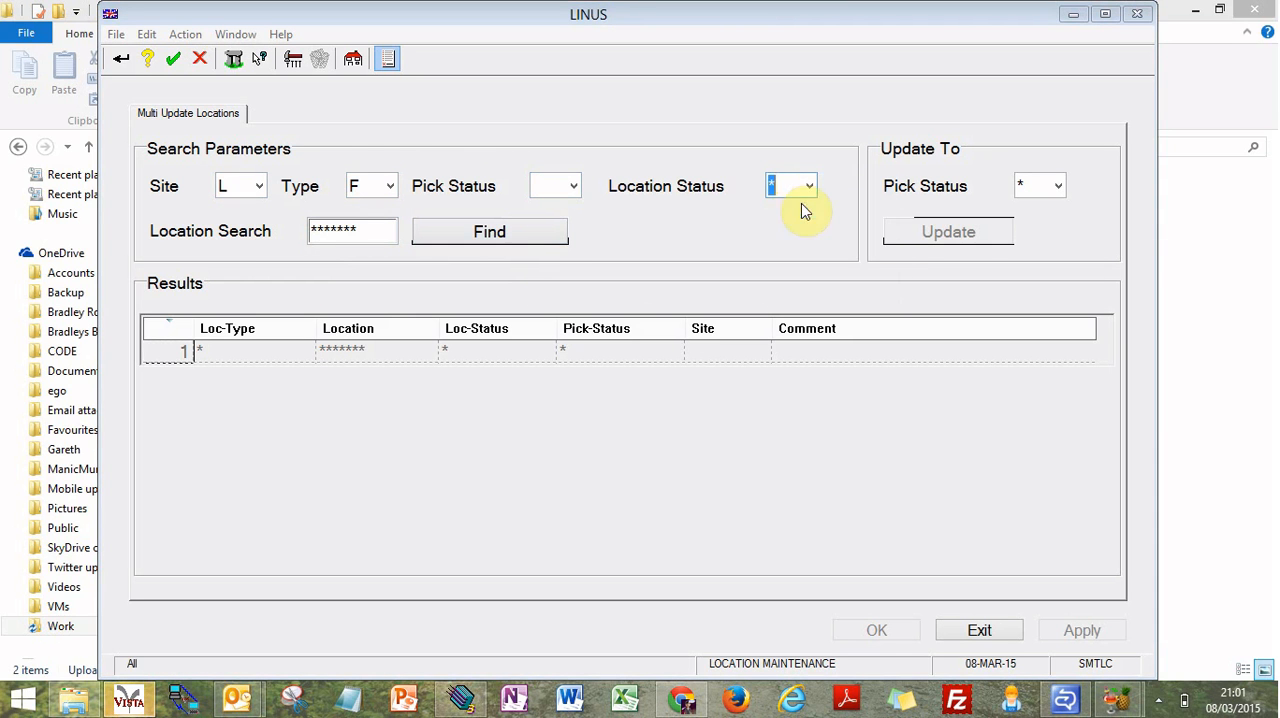
Step: Enter *NF**** as the location search pattern and find the matching locations
{"action": "left_click", "coordinate": [321, 242]}
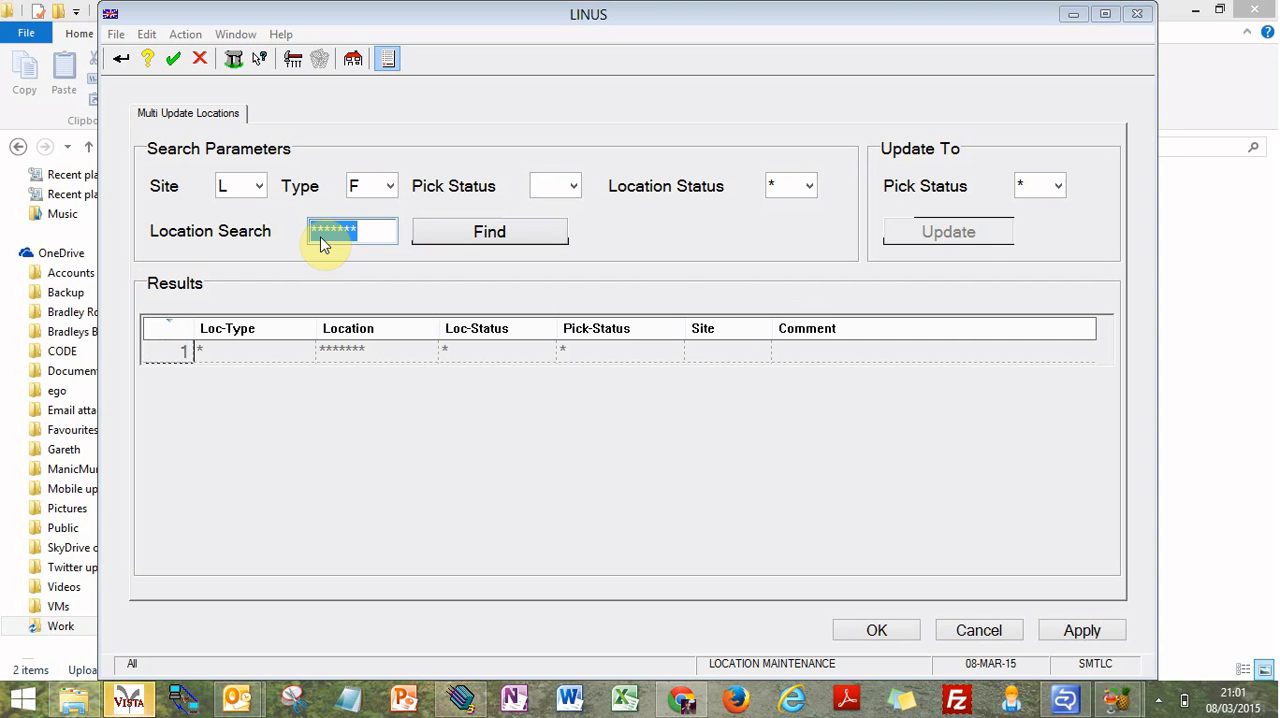
{"action": "type", "text": "*"}
{"action": "type", "text": "mf"}
{"action": "left_click", "coordinate": [686, 414]}
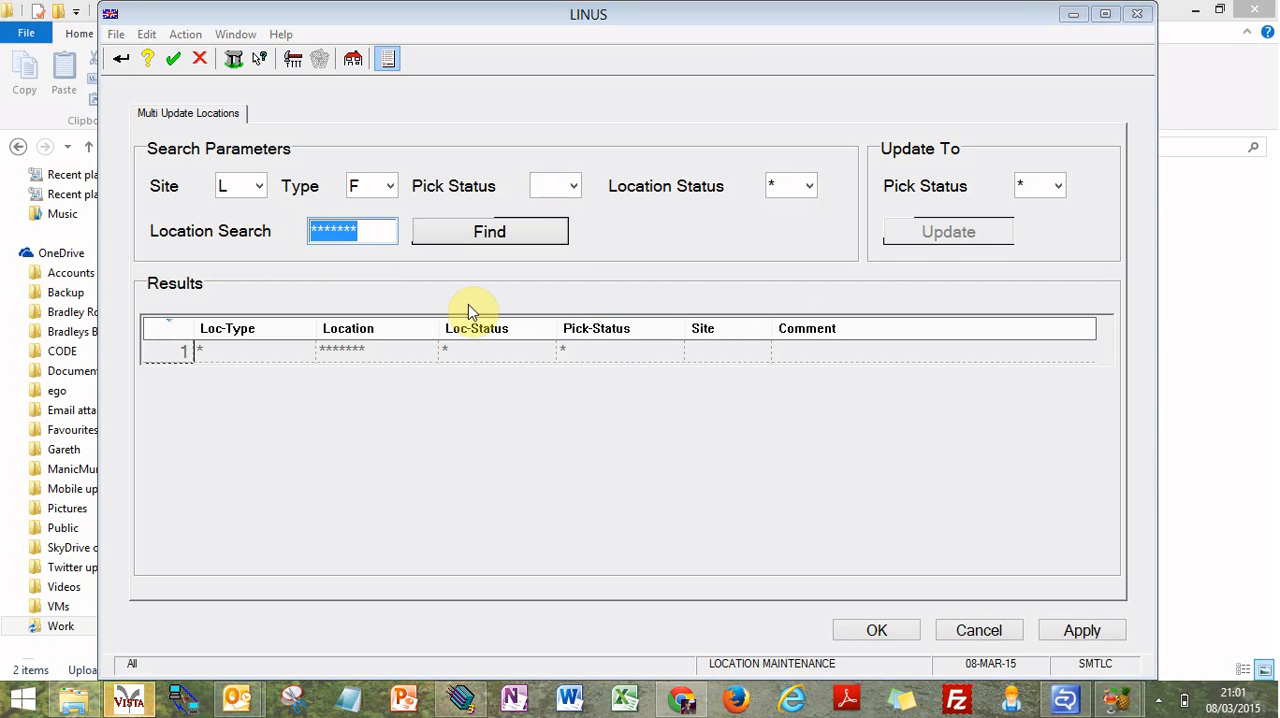
{"action": "type", "text": "*NF"}
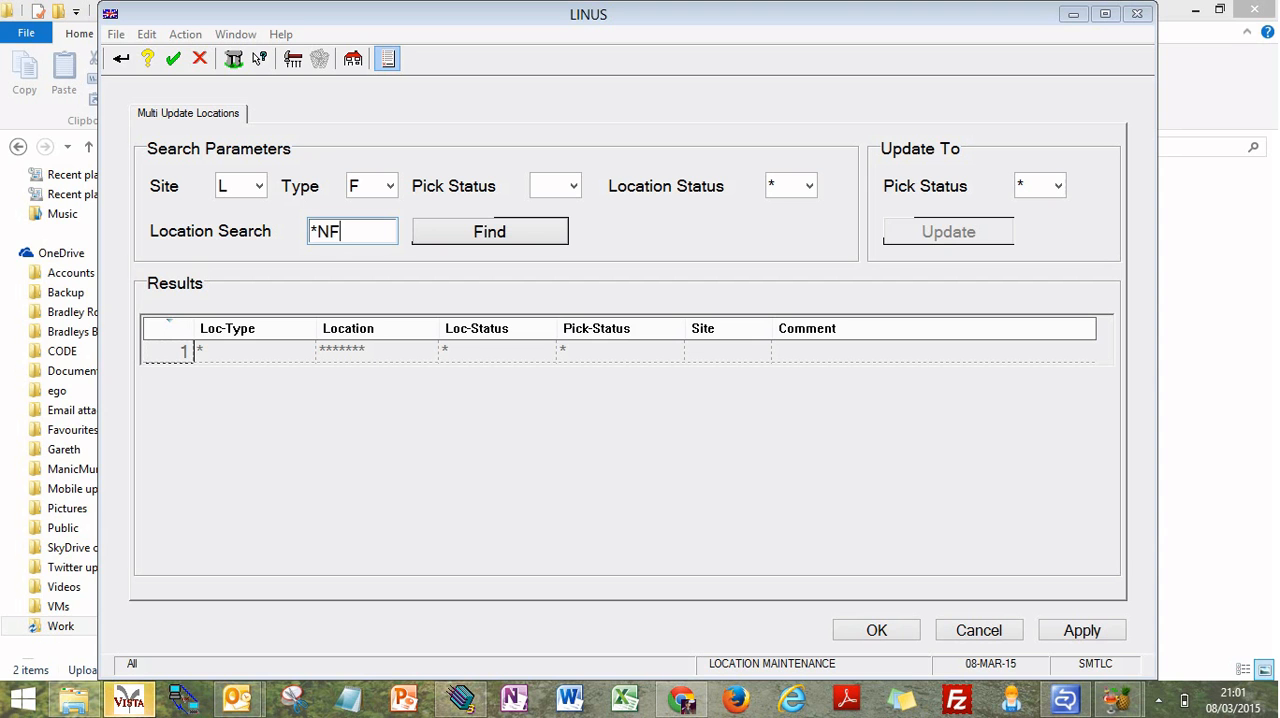
{"action": "type", "text": "****"}
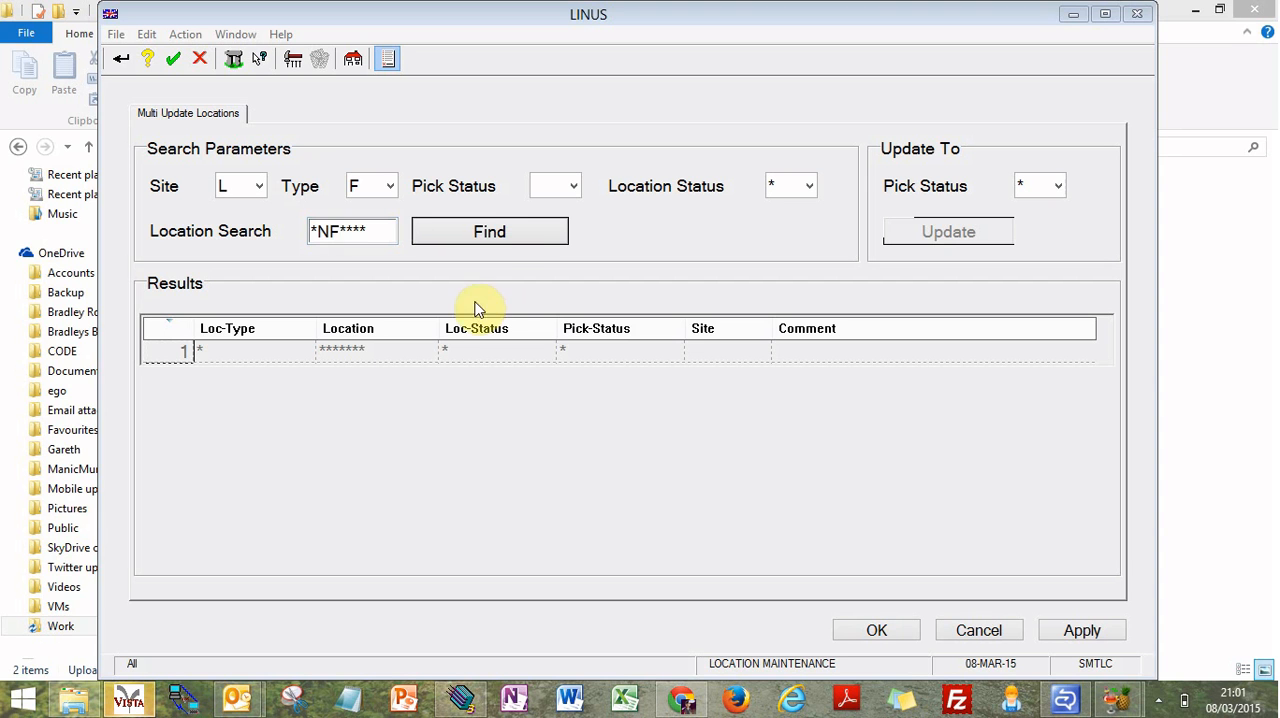
{"action": "left_click", "coordinate": [485, 236]}
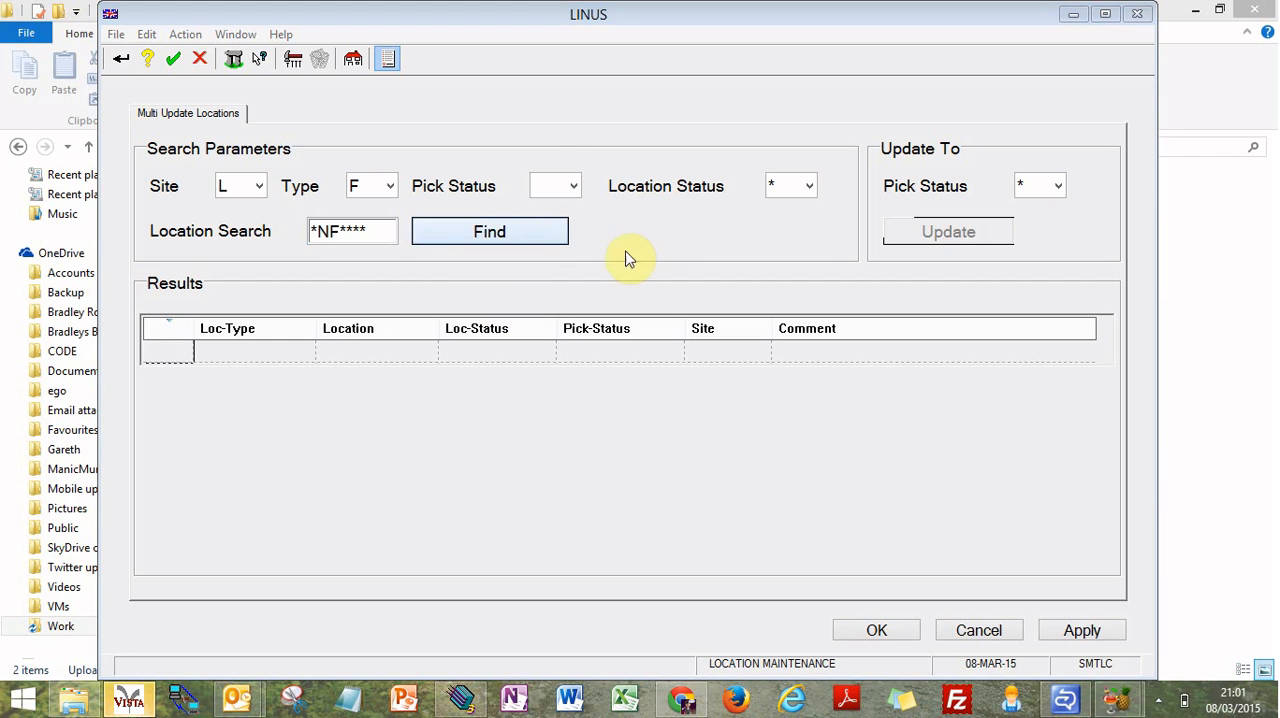
Step: Change the search pick status to P (Dyn-Pallet) and find the matching locations again
{"action": "left_click", "coordinate": [565, 186]}
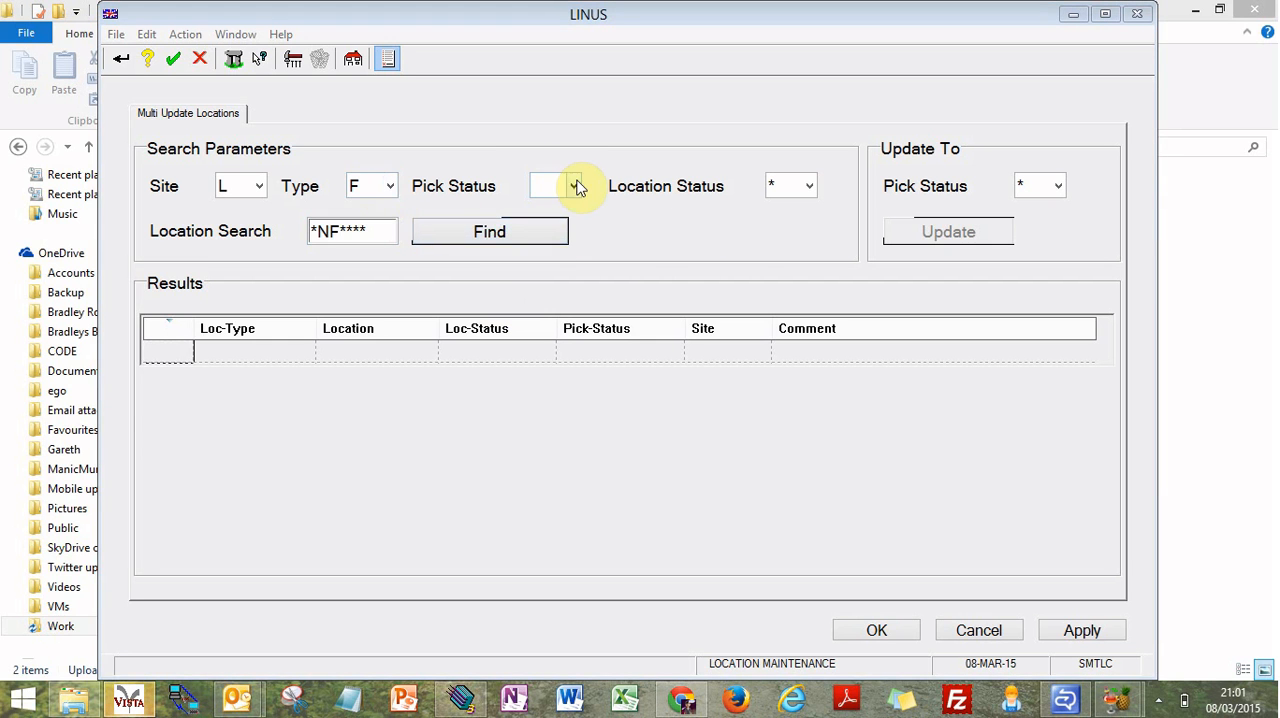
{"action": "left_click", "coordinate": [565, 282]}
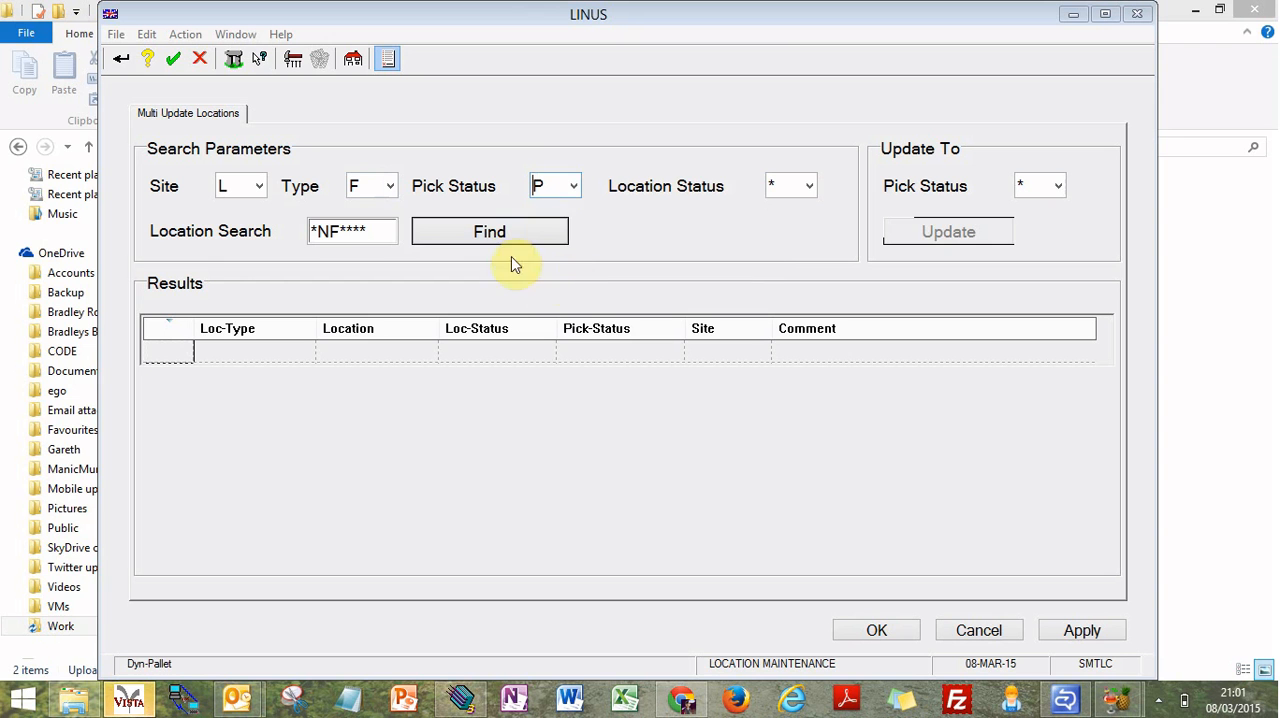
{"action": "left_click", "coordinate": [506, 231]}
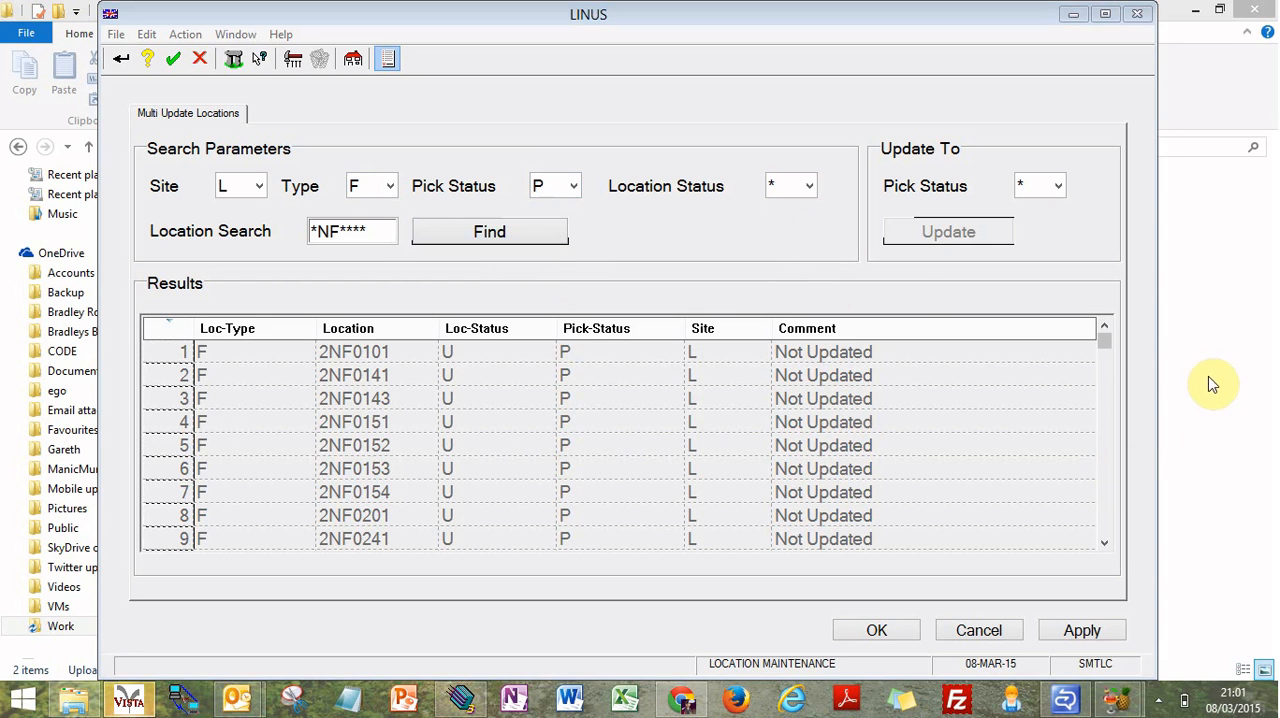
Step: Update the pick status of all found *NF**** locations to D (Dyn-Above Belt)
{"action": "left_click_drag", "start_coordinate": [1104, 341], "coordinate": [1105, 499]}
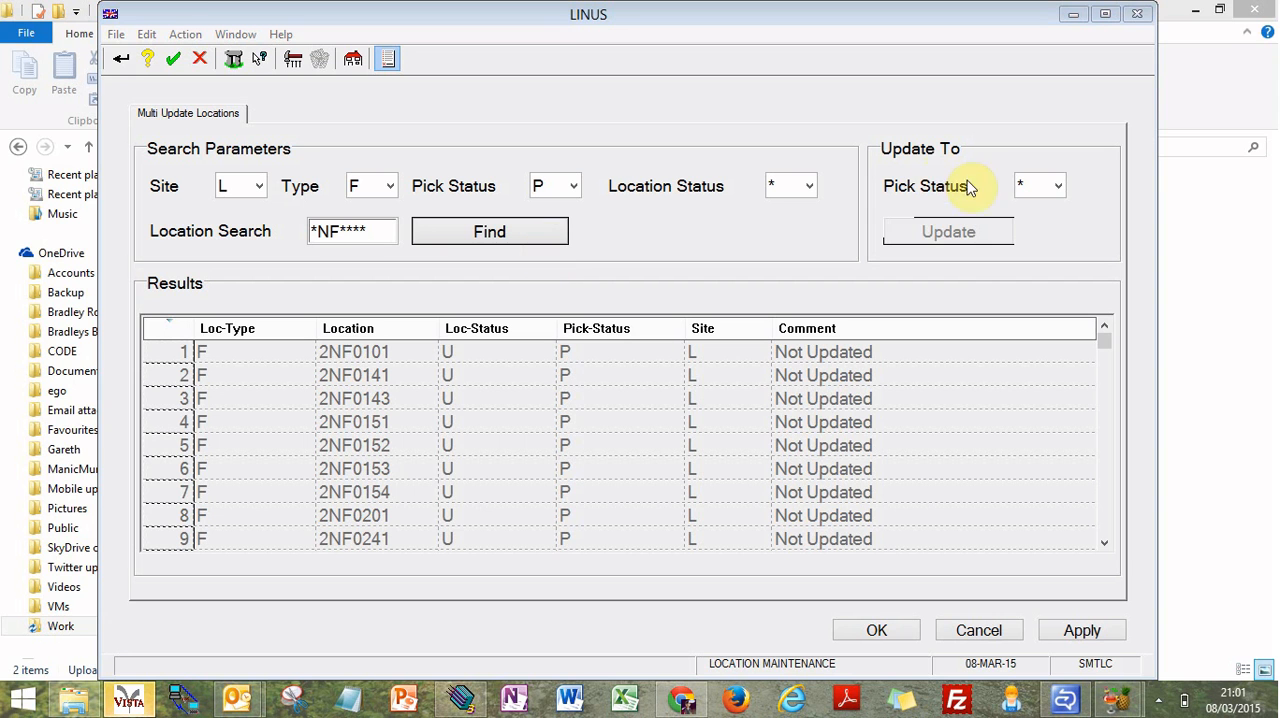
{"action": "left_click", "coordinate": [1057, 186]}
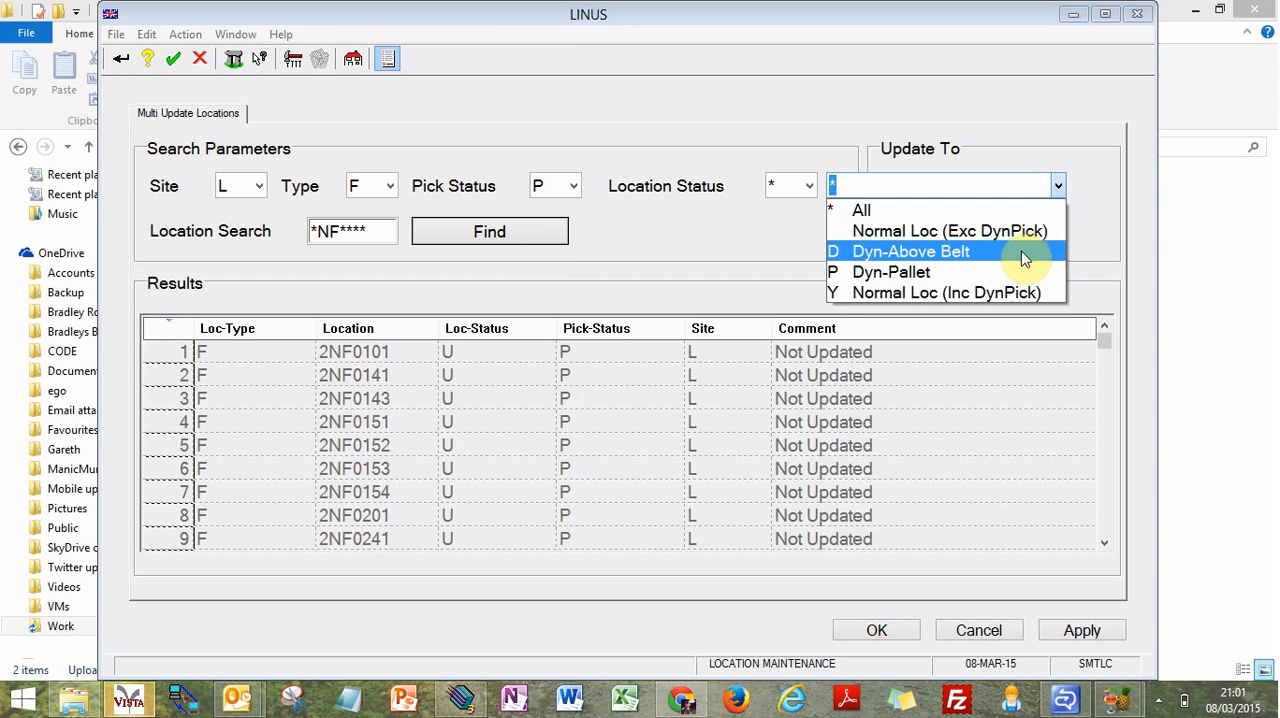
{"action": "left_click", "coordinate": [1020, 257]}
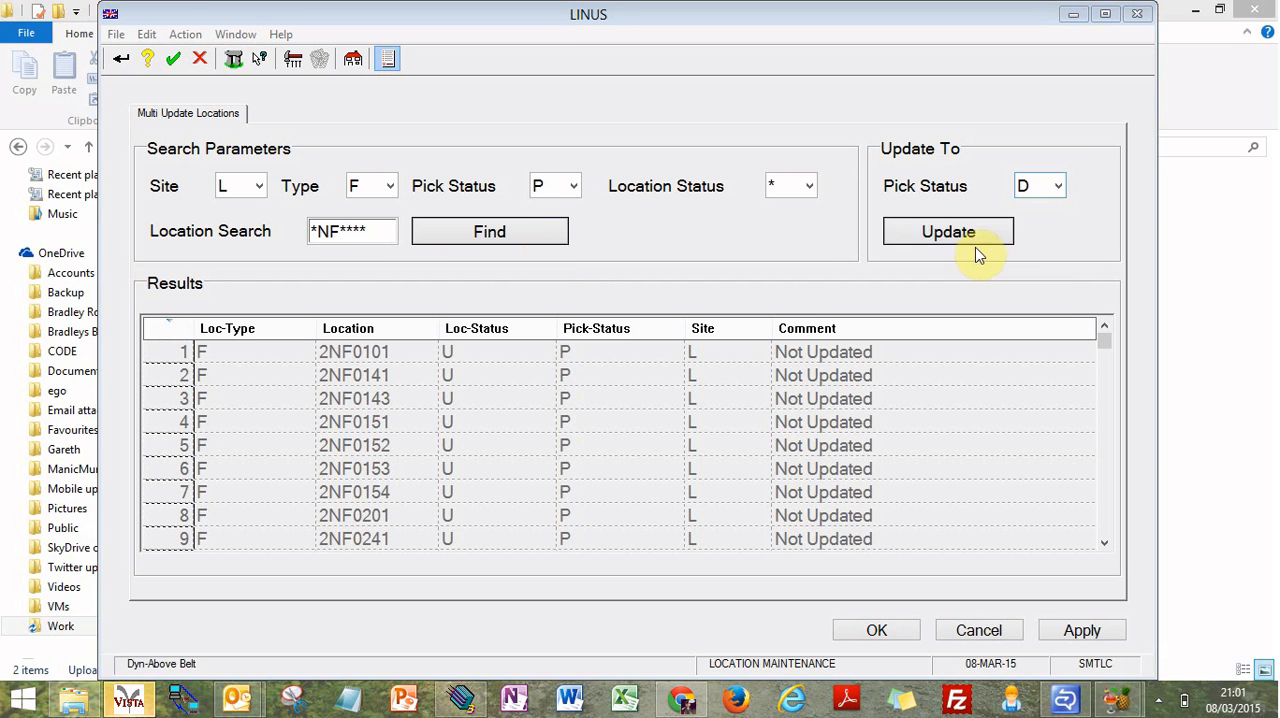
{"action": "left_click", "coordinate": [971, 240]}
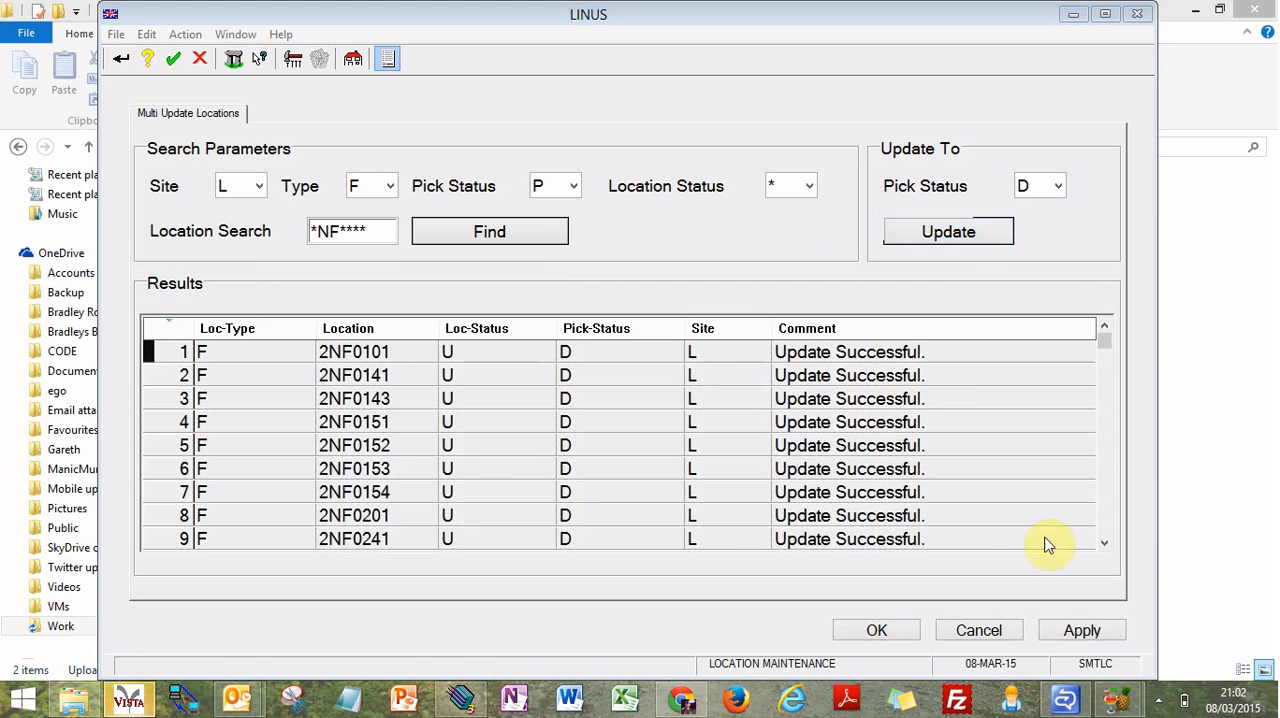
Step: Review the pick status and update comment of the listed locations down to the last row
{"action": "left_click", "coordinate": [1104, 543]}
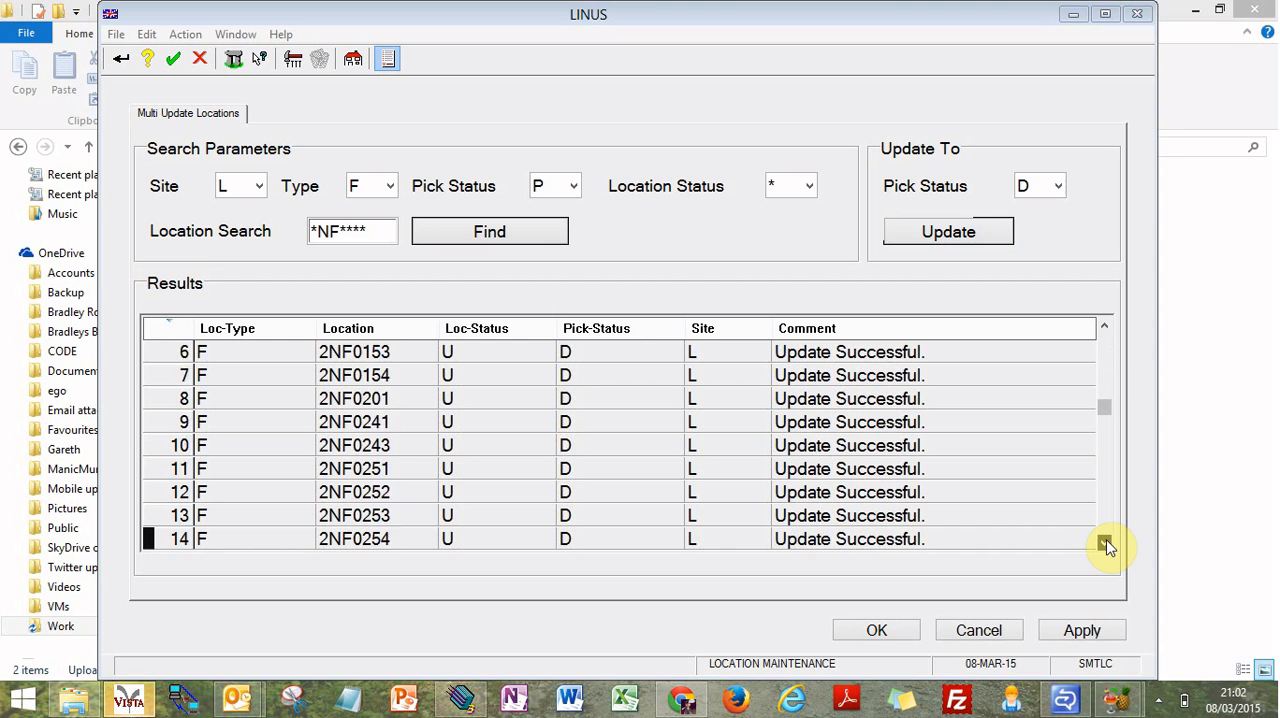
{"action": "left_click", "coordinate": [1106, 545]}
{"action": "left_click", "coordinate": [1106, 545]}
{"action": "left_click", "coordinate": [1106, 545]}
{"action": "left_click", "coordinate": [1106, 545]}
{"action": "left_click", "coordinate": [1106, 545]}
{"action": "left_click", "coordinate": [1106, 545]}
{"action": "left_click", "coordinate": [1106, 545]}
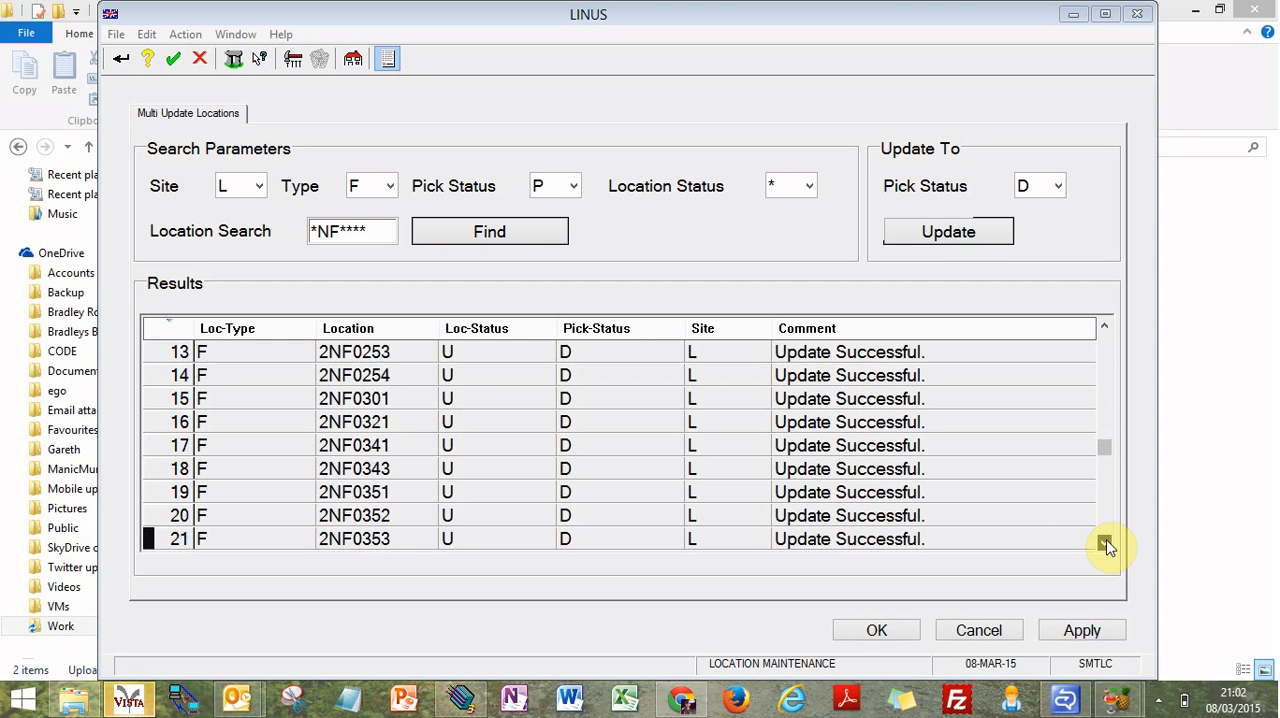
{"action": "left_click", "coordinate": [1106, 545]}
{"action": "left_click", "coordinate": [1106, 545]}
{"action": "left_click", "coordinate": [1106, 545]}
{"action": "left_click", "coordinate": [1106, 545]}
{"action": "left_click", "coordinate": [1106, 545]}
{"action": "left_click", "coordinate": [1106, 545]}
{"action": "left_click", "coordinate": [1106, 545]}
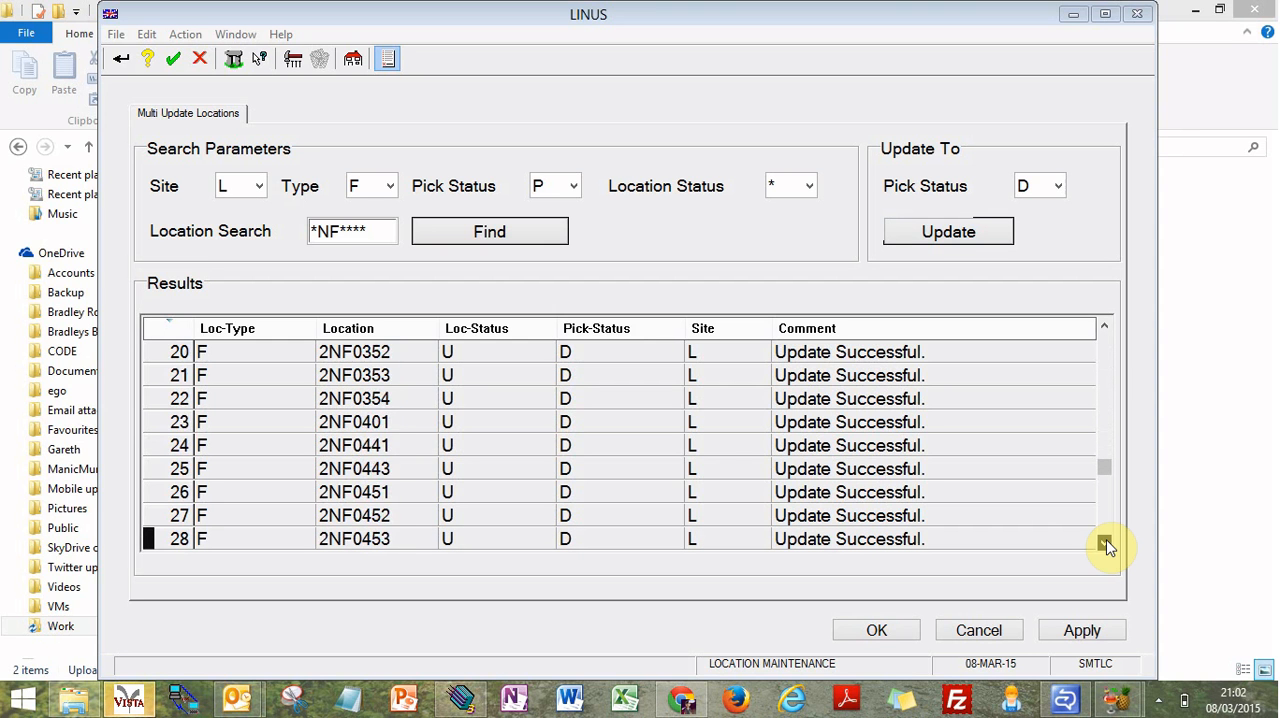
{"action": "left_click", "coordinate": [1106, 545]}
{"action": "left_click", "coordinate": [1106, 545]}
{"action": "left_click", "coordinate": [1106, 545]}
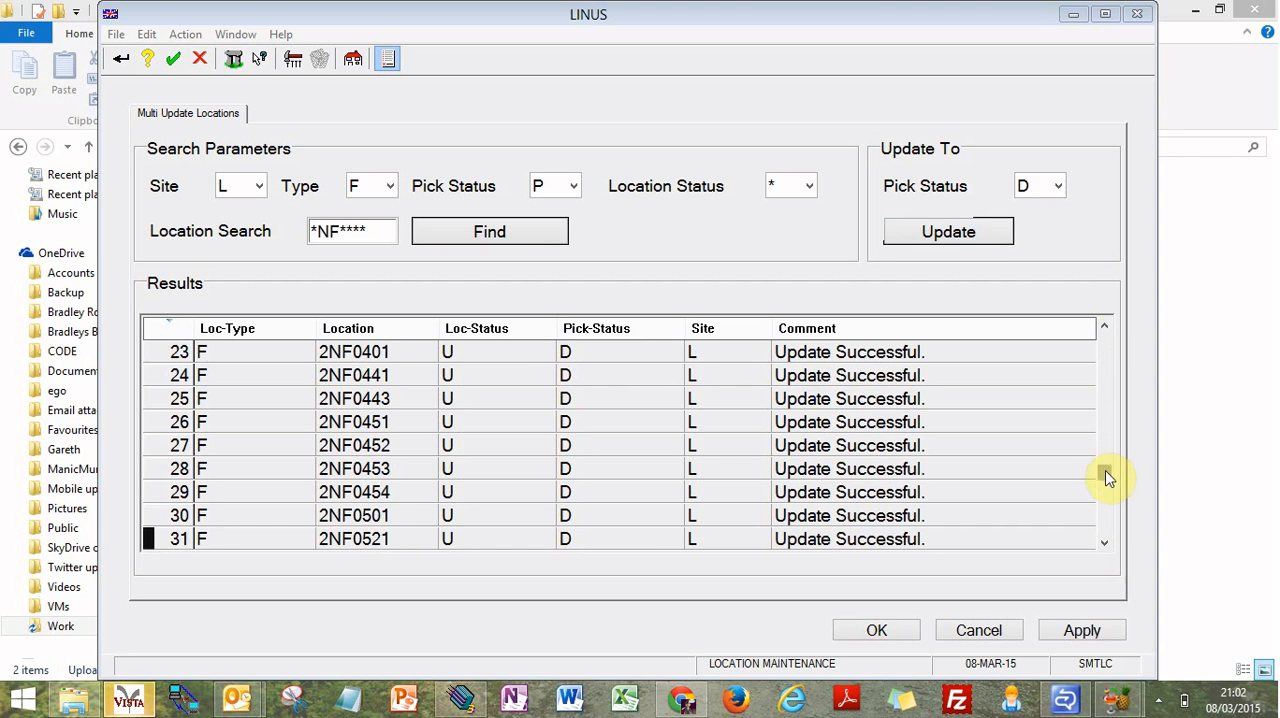
{"action": "left_click_drag", "start_coordinate": [1106, 474], "coordinate": [1110, 334]}
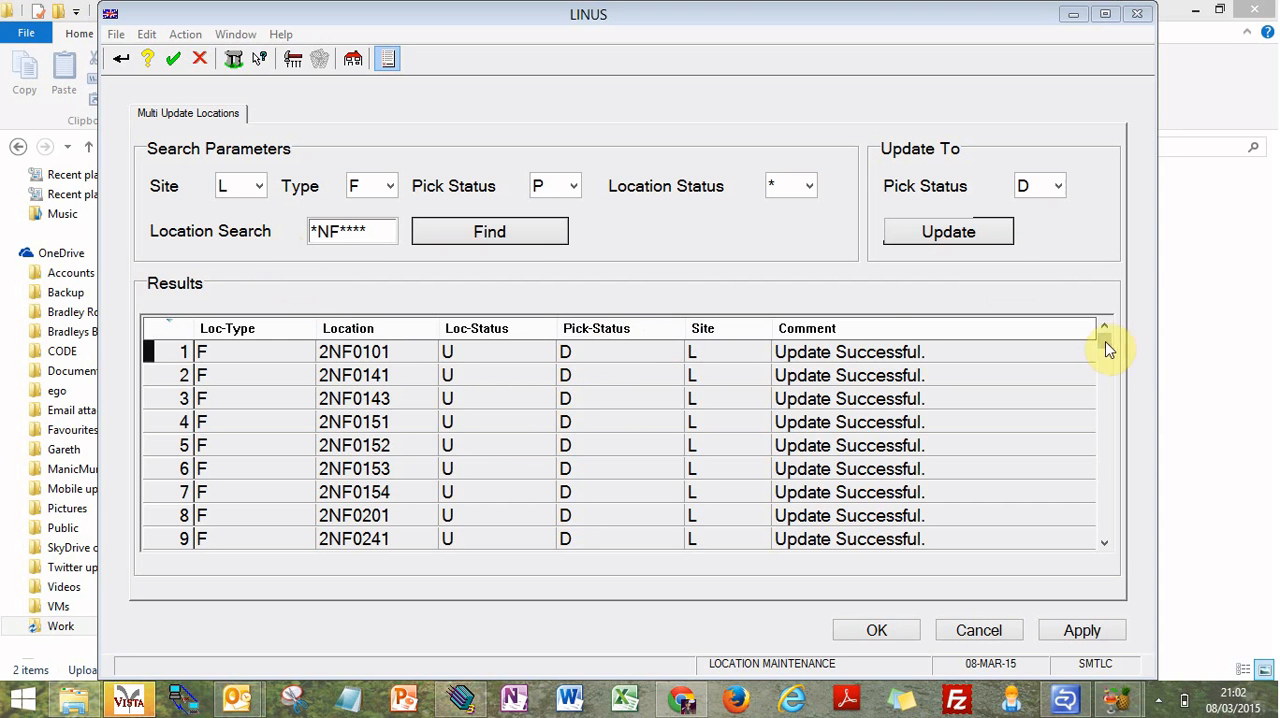
{"action": "left_click_drag", "start_coordinate": [1105, 341], "coordinate": [1100, 569]}
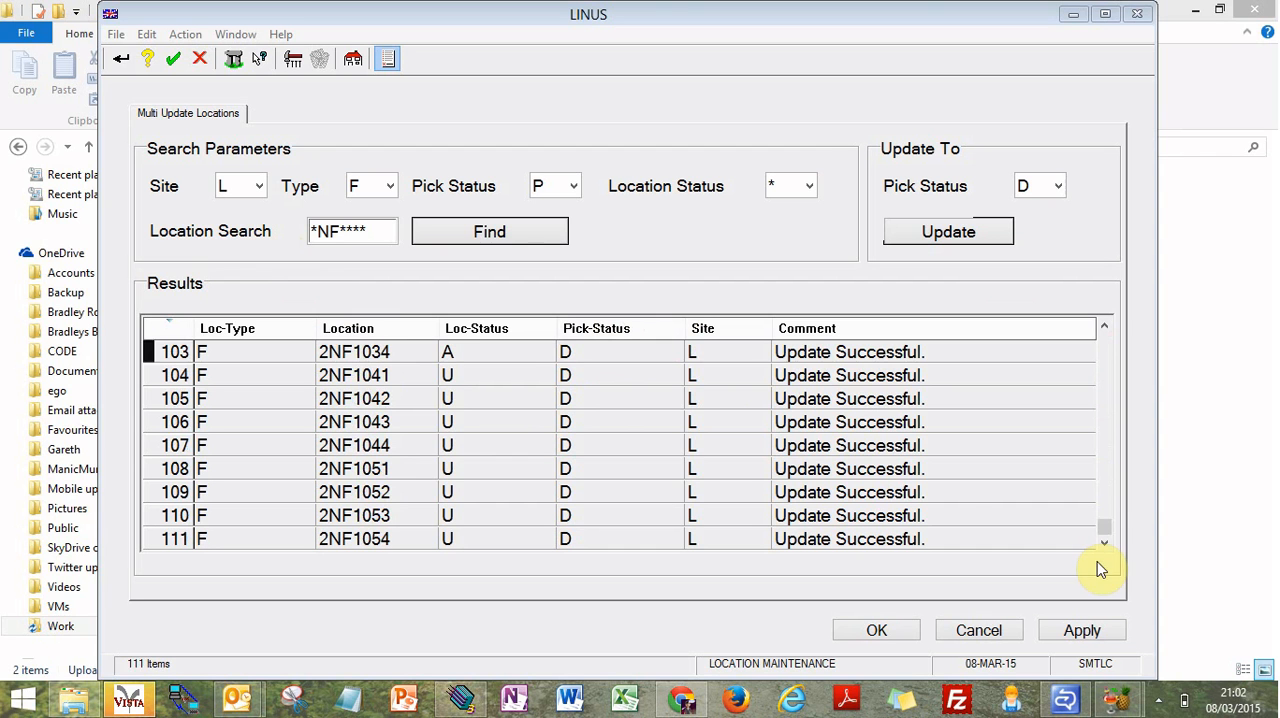
{"action": "left_click", "coordinate": [765, 375]}
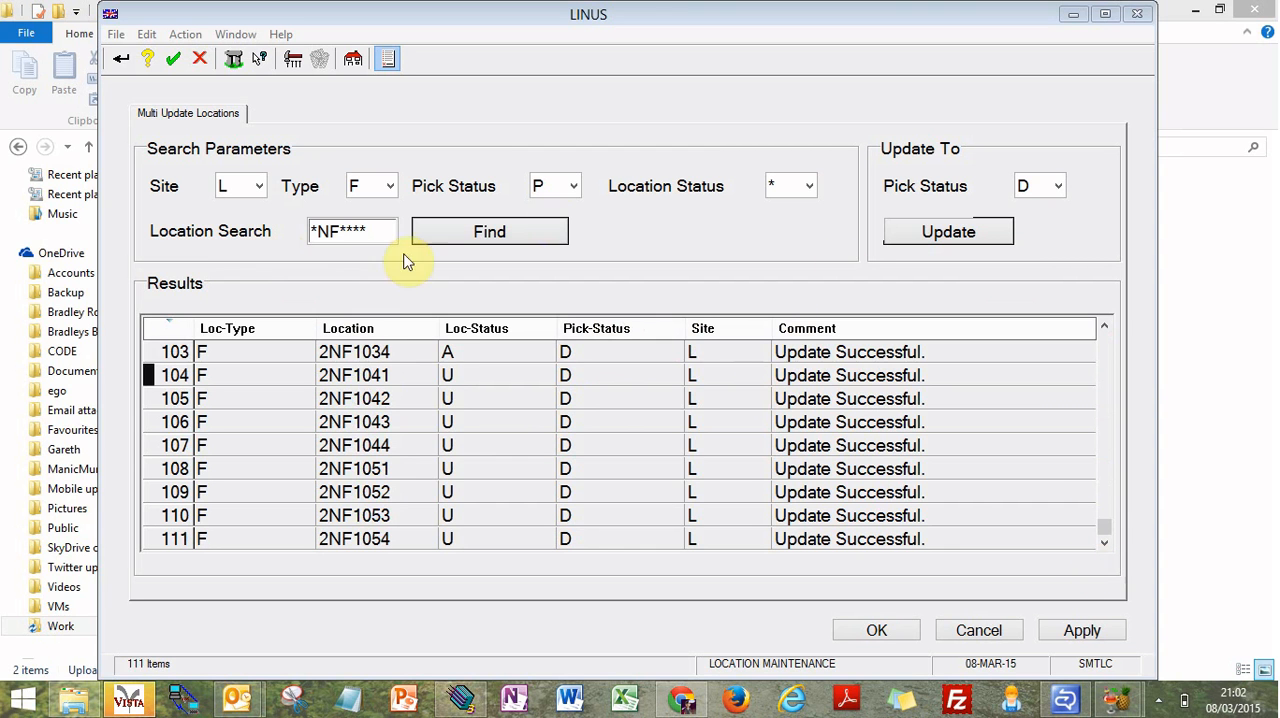
Step: Change the location search pattern to 1NF**** and find the matching locations
{"action": "left_click", "coordinate": [371, 234]}
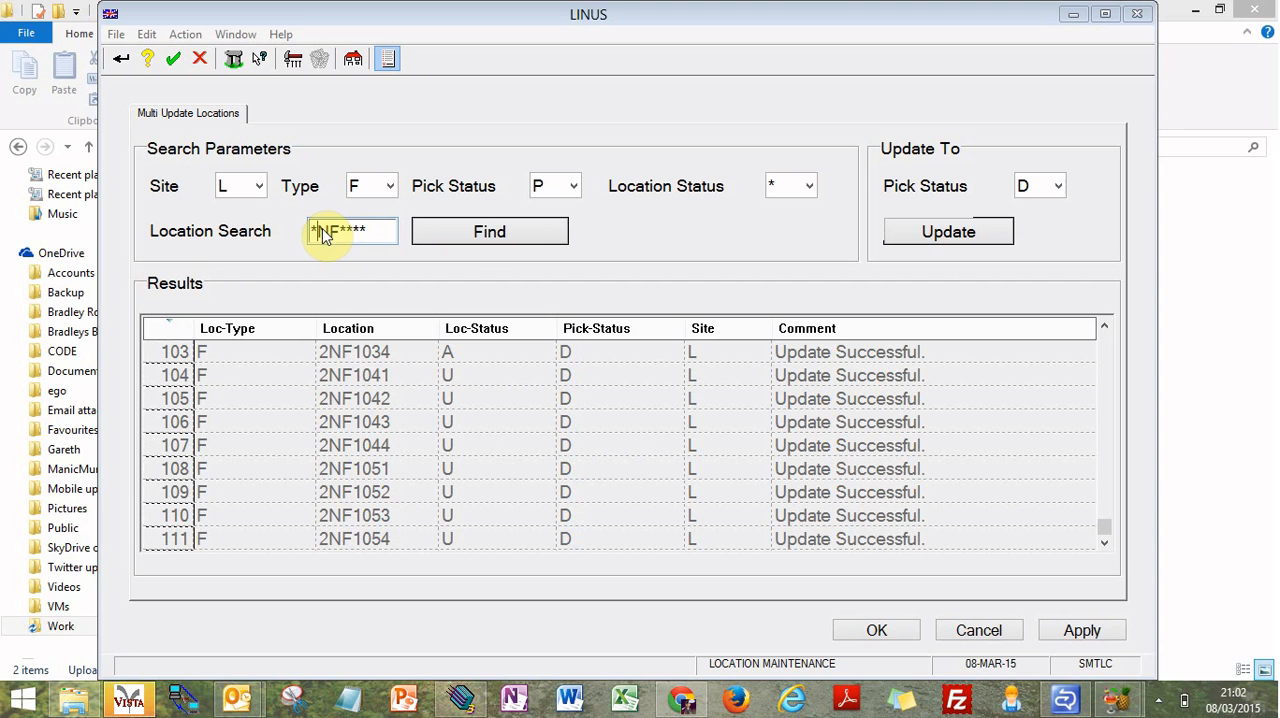
{"action": "key", "text": "BackSpace"}
{"action": "type", "text": "1"}
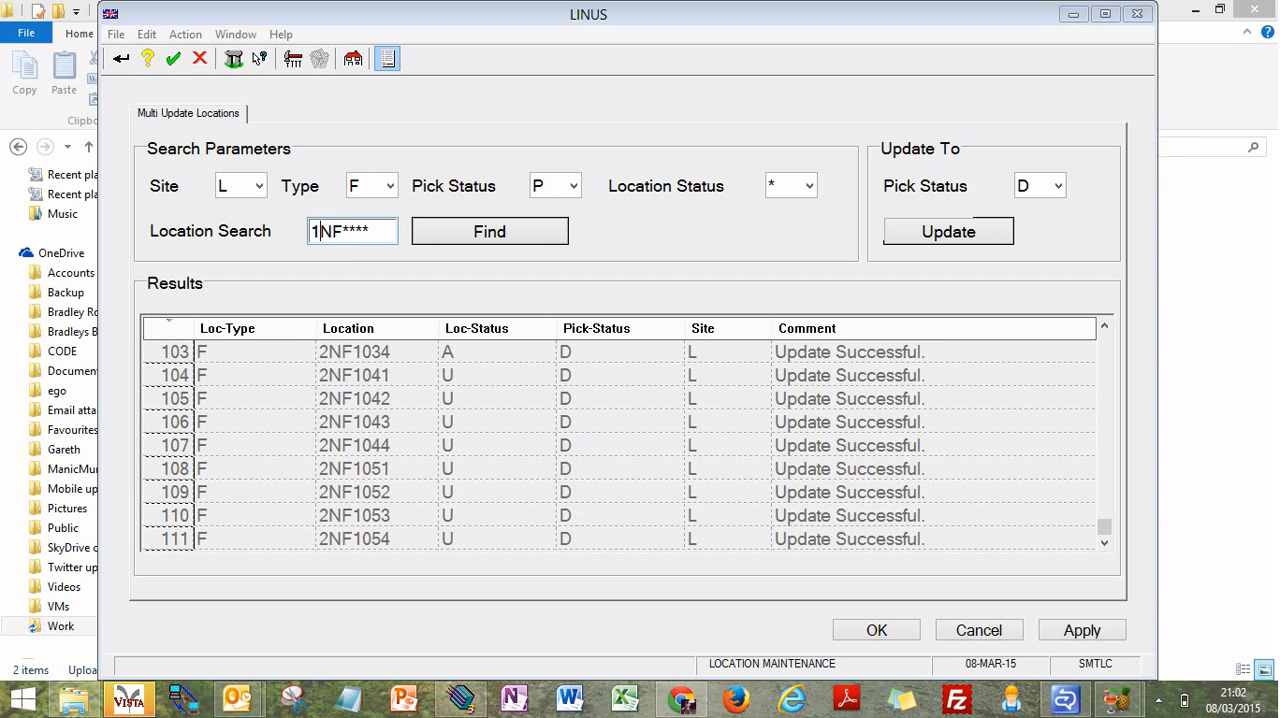
{"action": "left_click", "coordinate": [456, 240]}
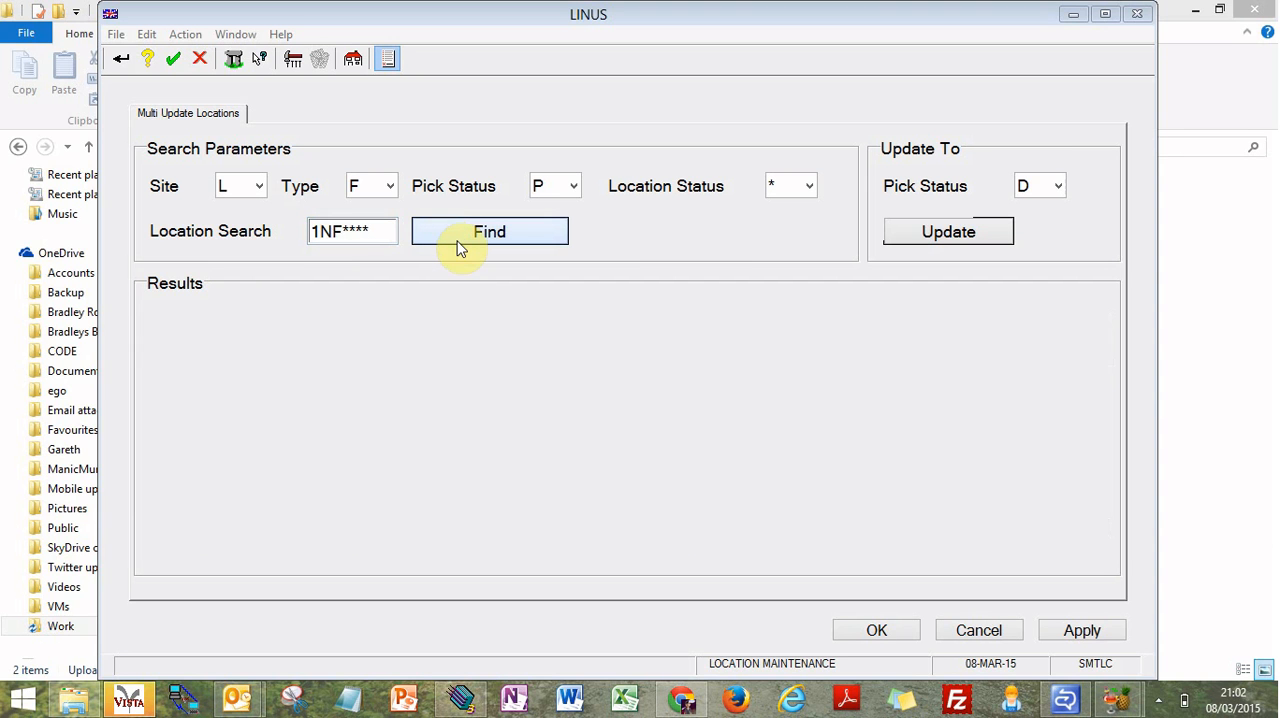
Step: Widen the search pick status to All and find the 1NF**** locations again
{"action": "left_click", "coordinate": [571, 186]}
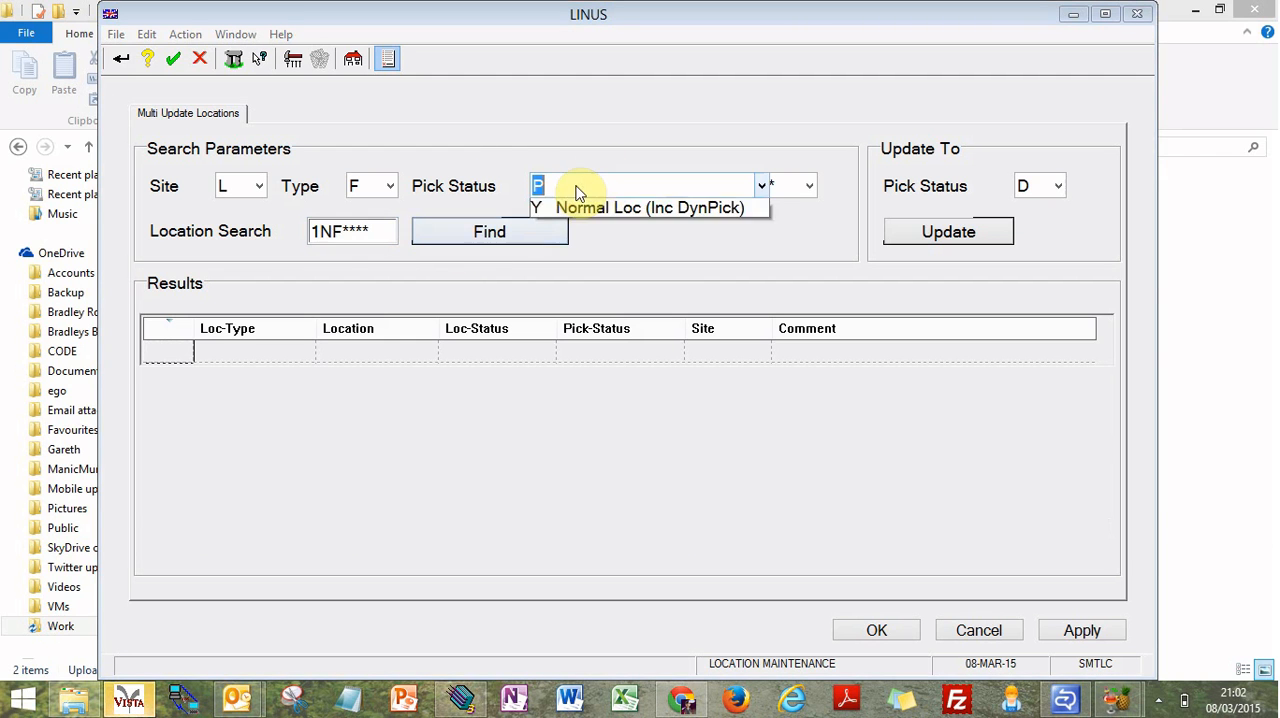
{"action": "left_click", "coordinate": [571, 204]}
{"action": "left_click", "coordinate": [486, 232]}
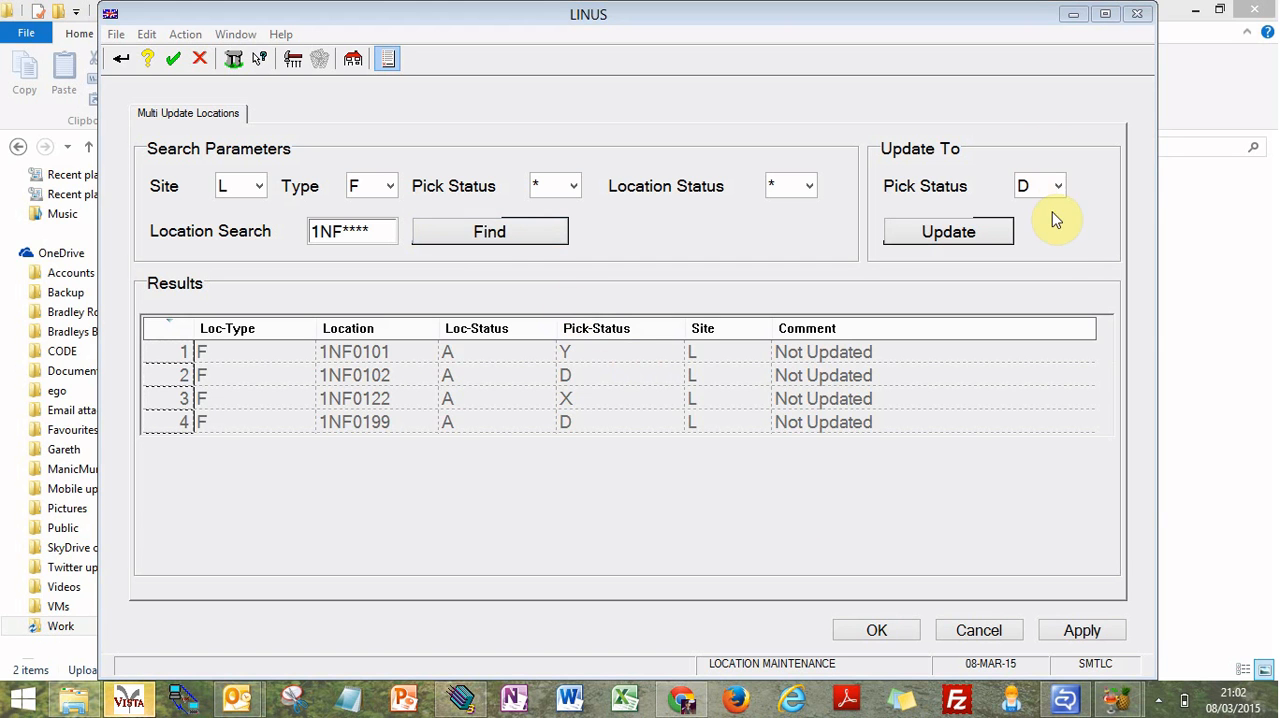
Step: Try to update the found 1NF**** locations to pick status P (Dyn-Pallet), rerun the search and confirm
{"action": "left_click", "coordinate": [1057, 187]}
{"action": "left_click", "coordinate": [944, 273]}
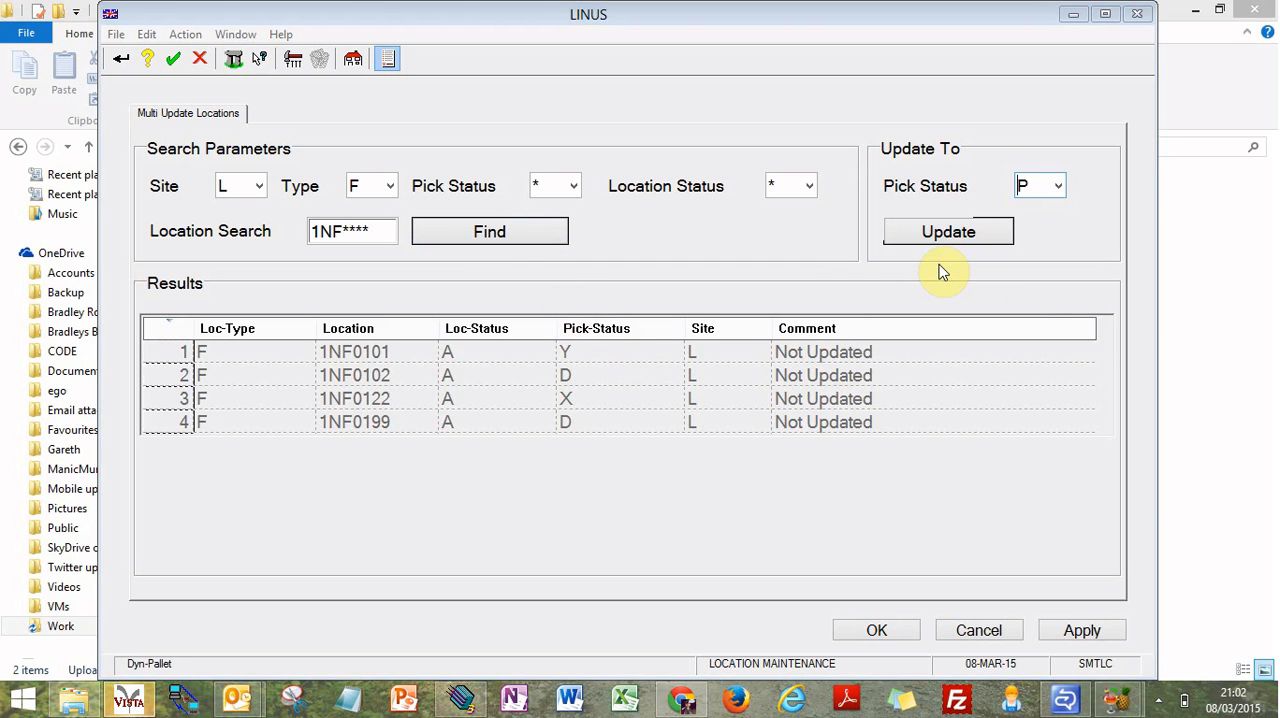
{"action": "left_click", "coordinate": [955, 236]}
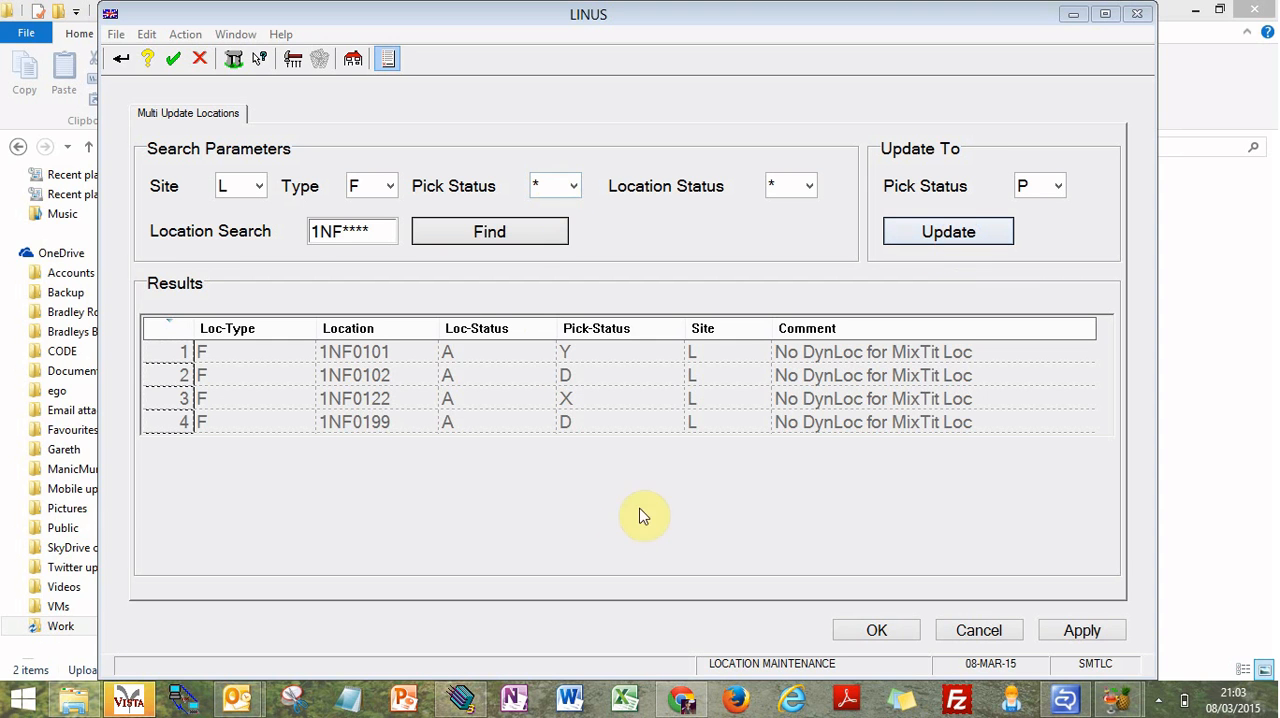
{"action": "left_click", "coordinate": [491, 237]}
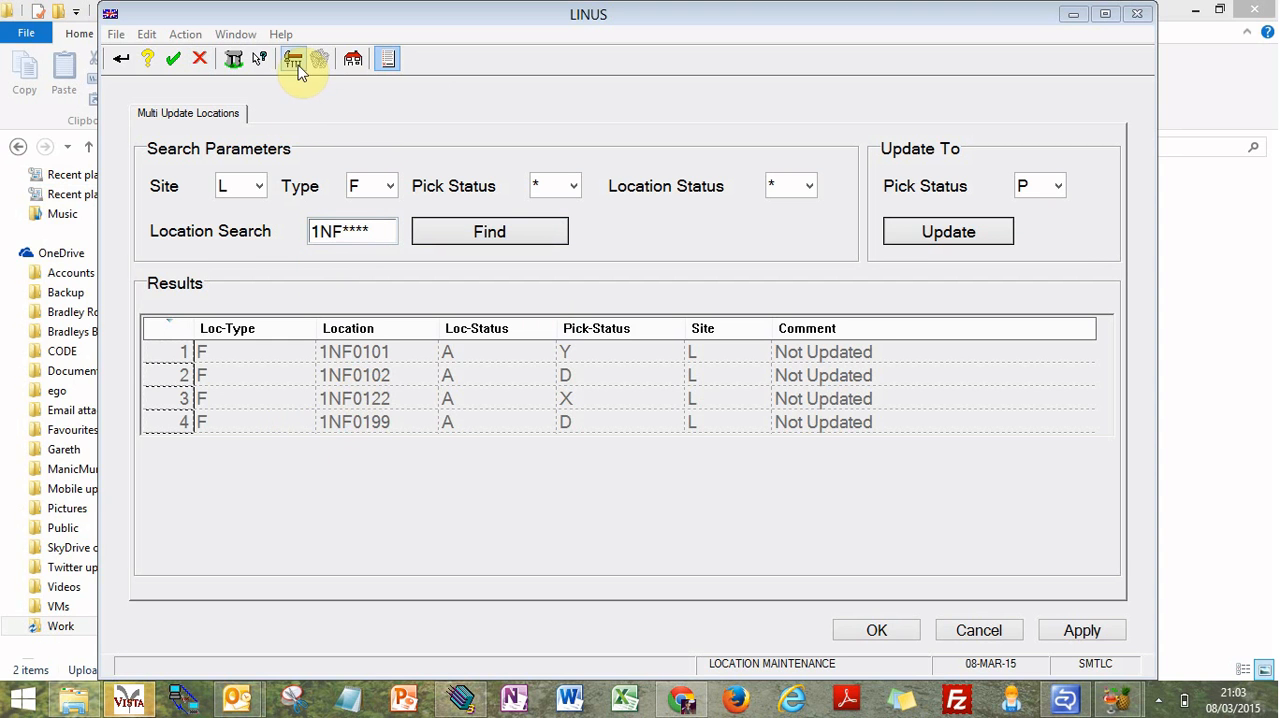
{"action": "left_click", "coordinate": [876, 630]}
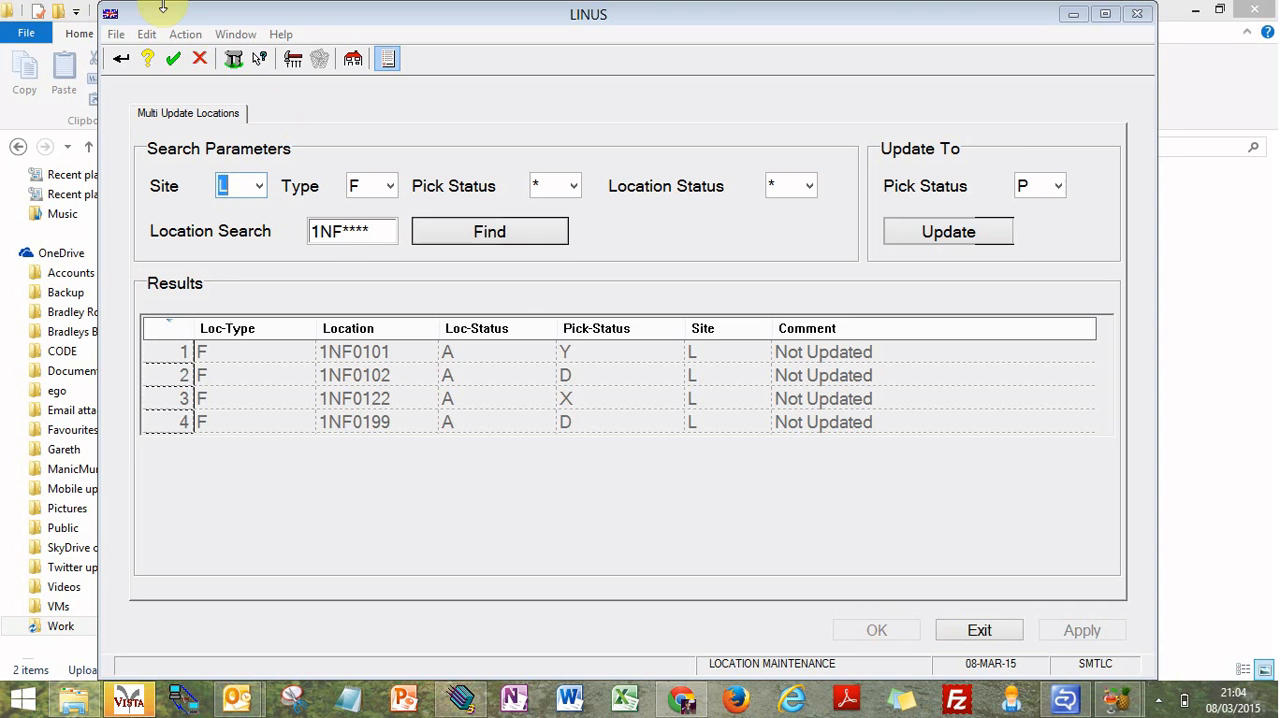
Step: Switch to single location maintenance and look up the type F location 1NF0101
{"action": "left_click", "coordinate": [353, 59]}
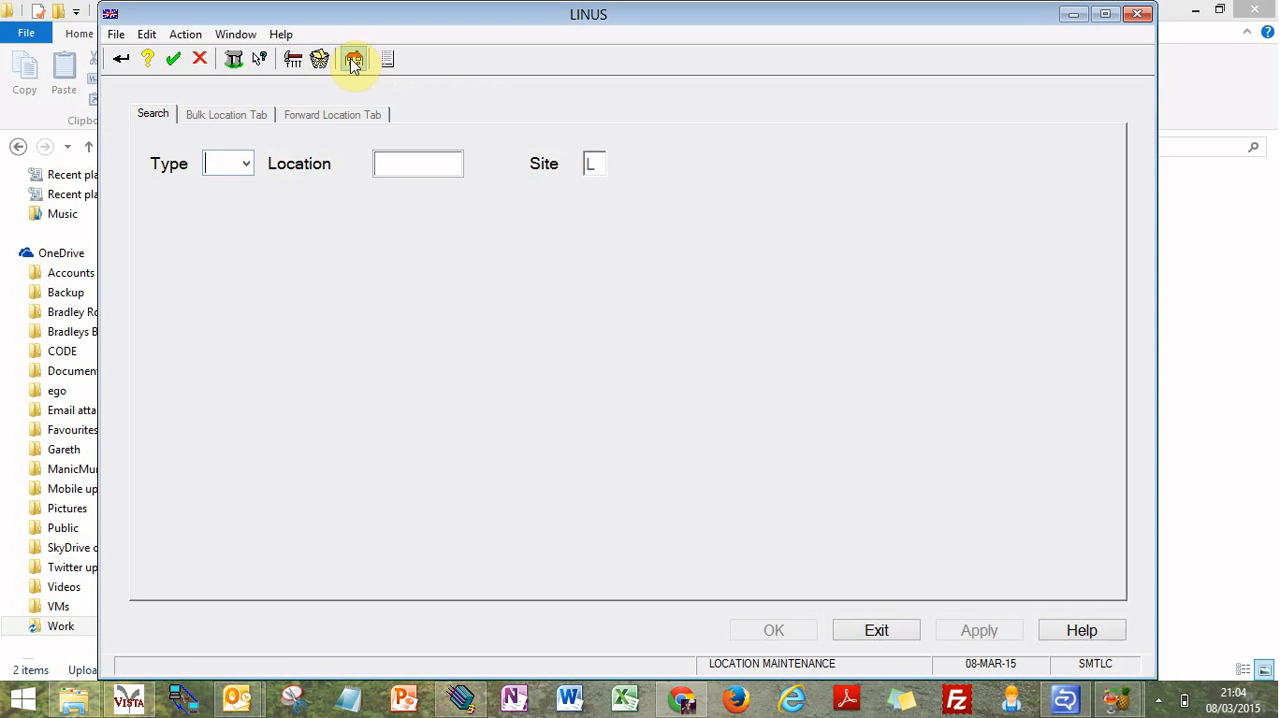
{"action": "type", "text": "F"}
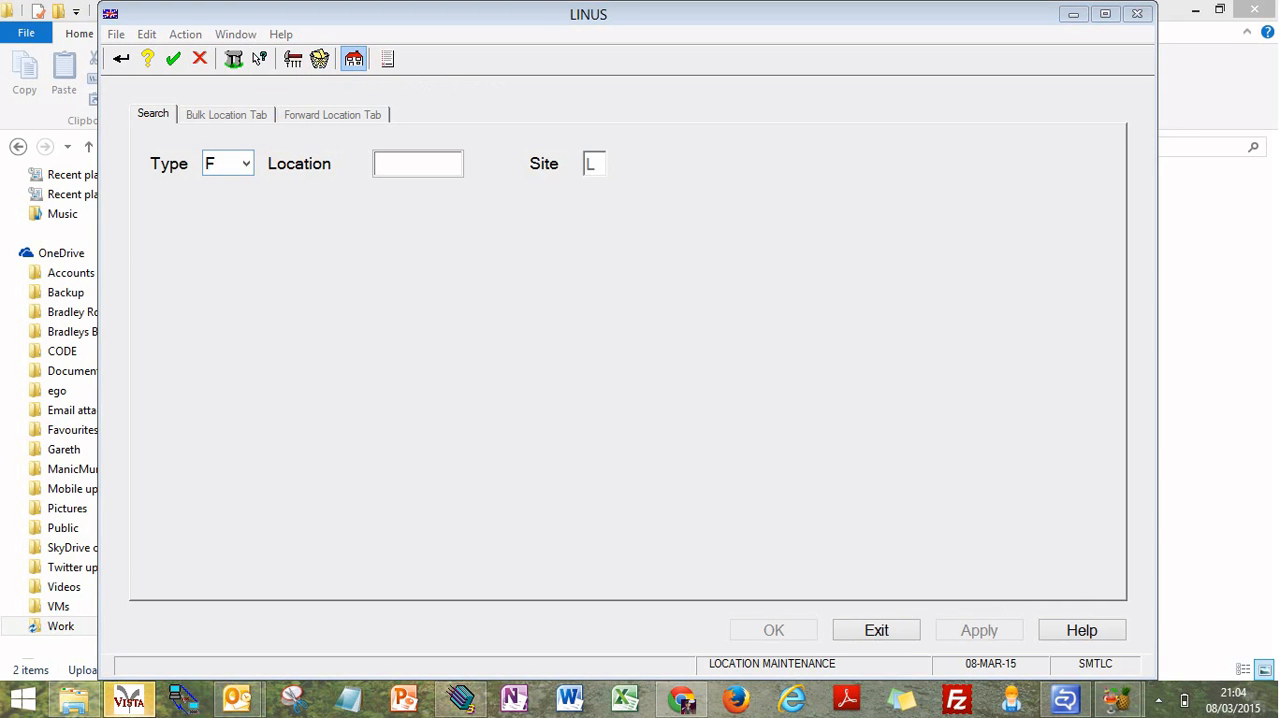
{"action": "key", "text": "Tab"}
{"action": "type", "text": "1"}
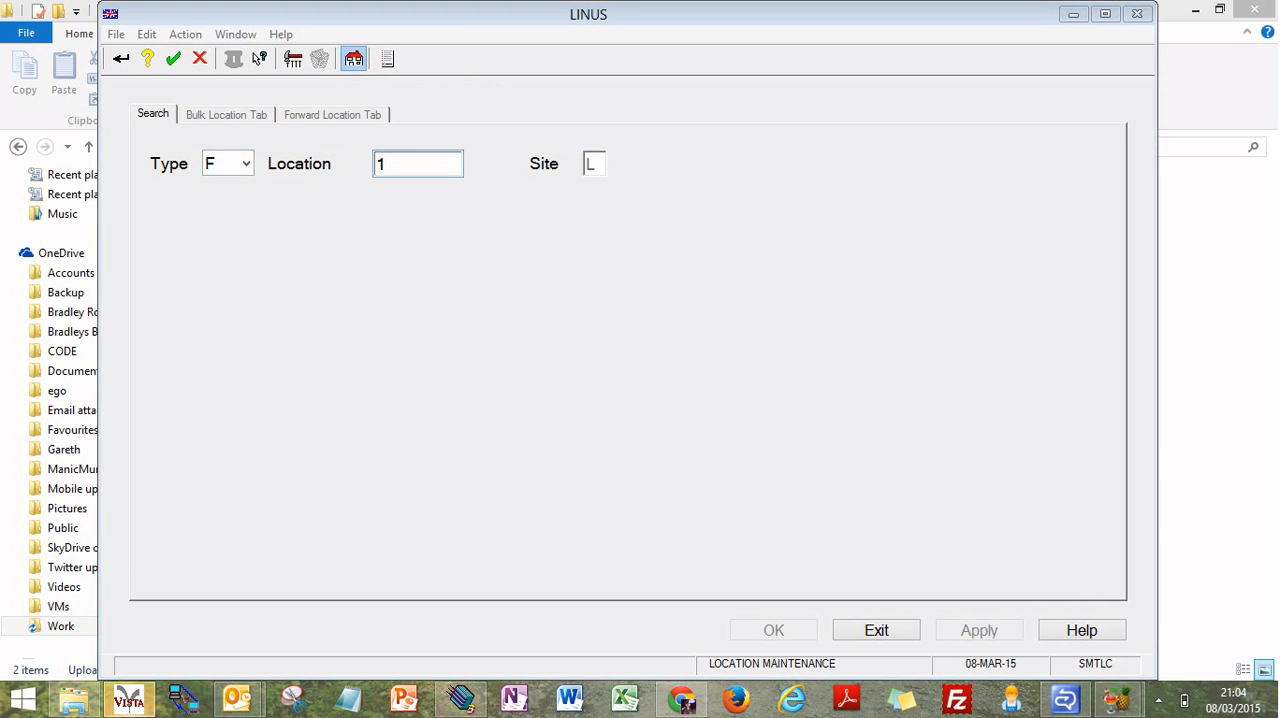
{"action": "type", "text": "N"}
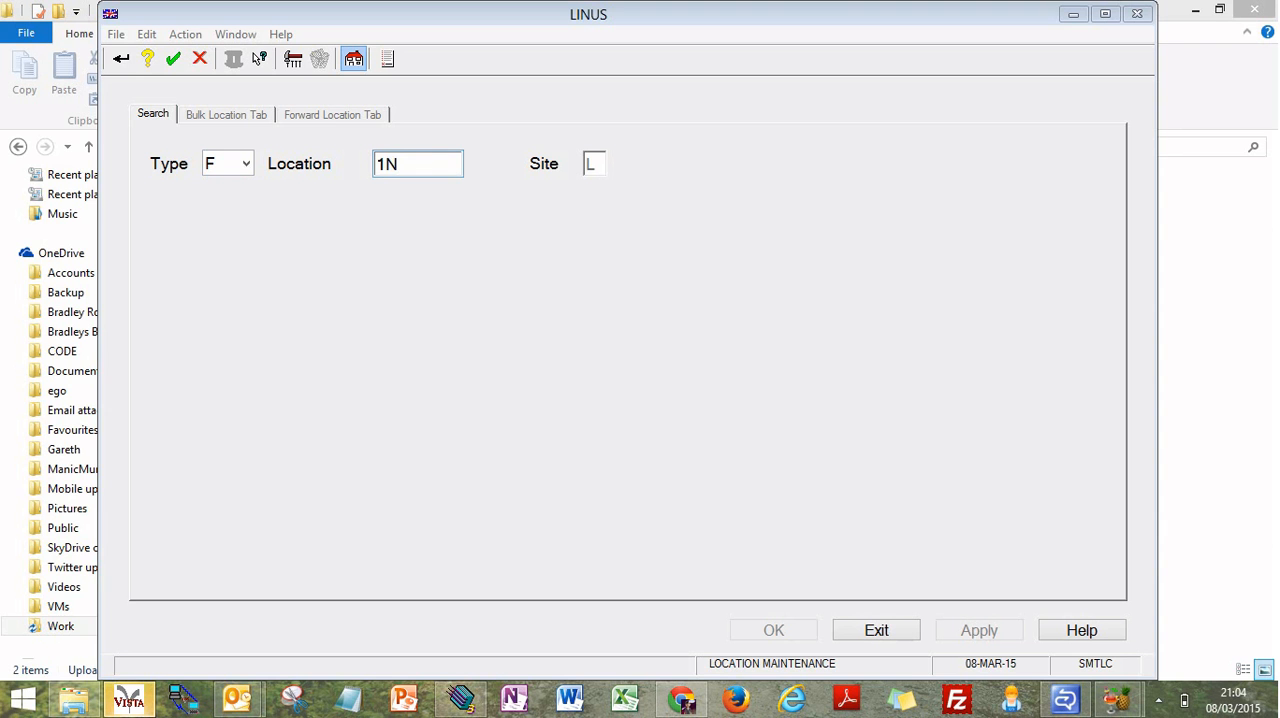
{"action": "type", "text": "F0101"}
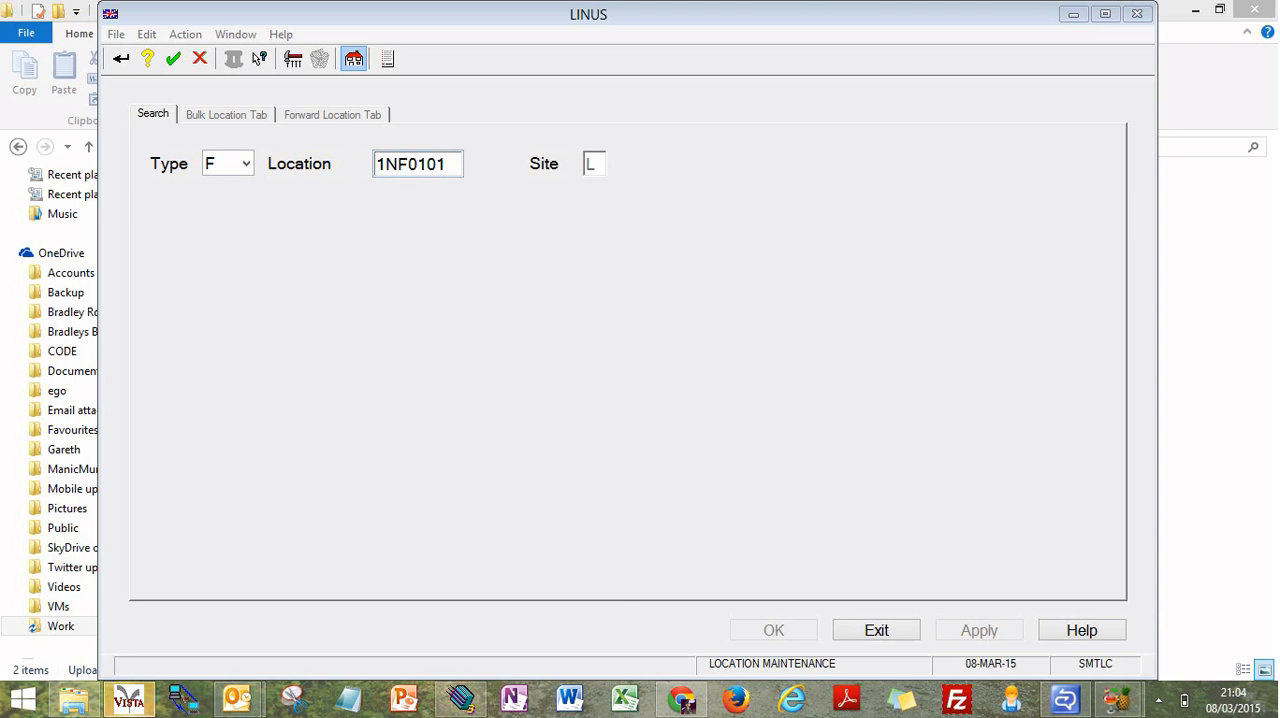
{"action": "key", "text": "Return"}
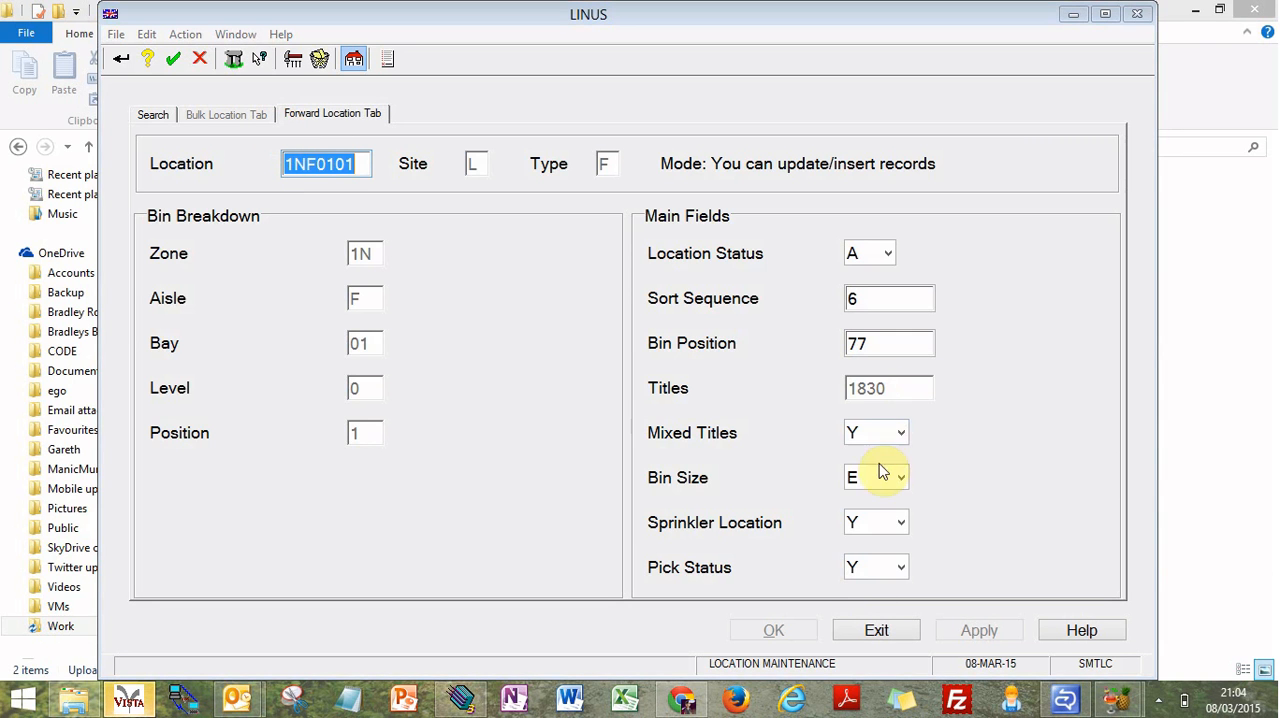
Step: Change the location to 1NF0122 and load its forward location record
{"action": "left_click", "coordinate": [363, 178]}
{"action": "key", "text": "BackSpace"}
{"action": "key", "text": "BackSpace"}
{"action": "type", "text": "22"}
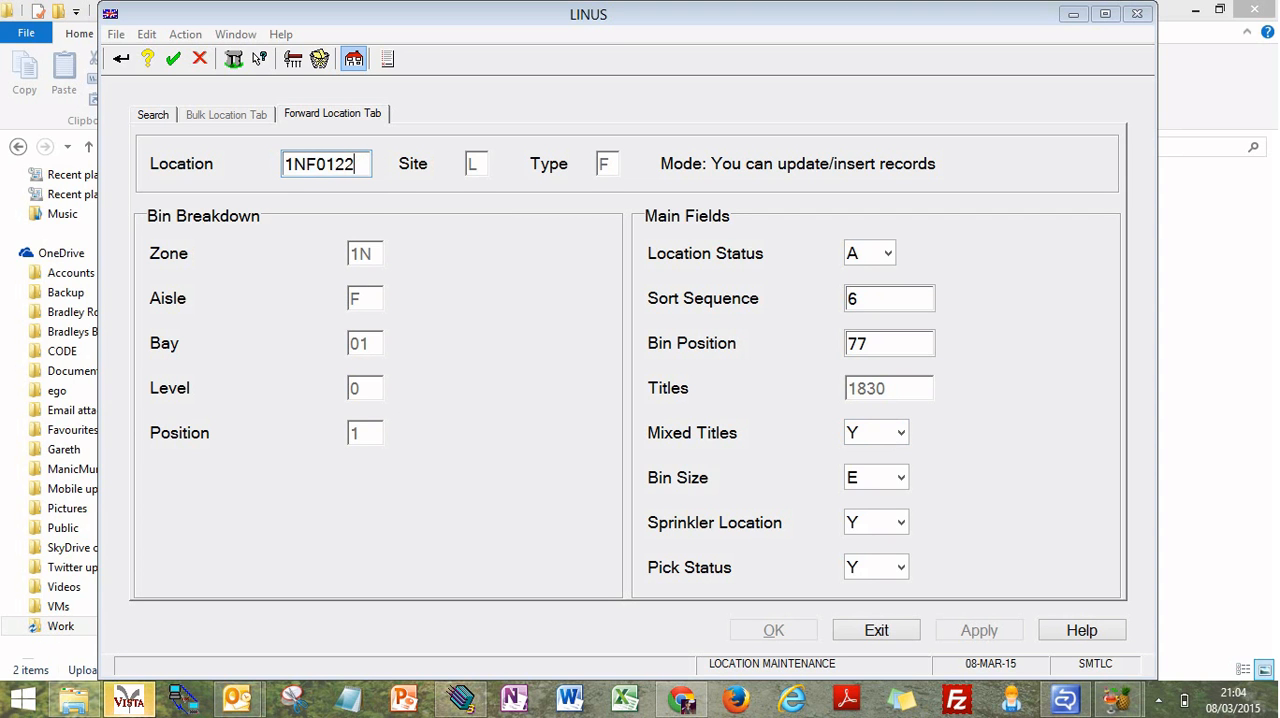
{"action": "key", "text": "Tab"}
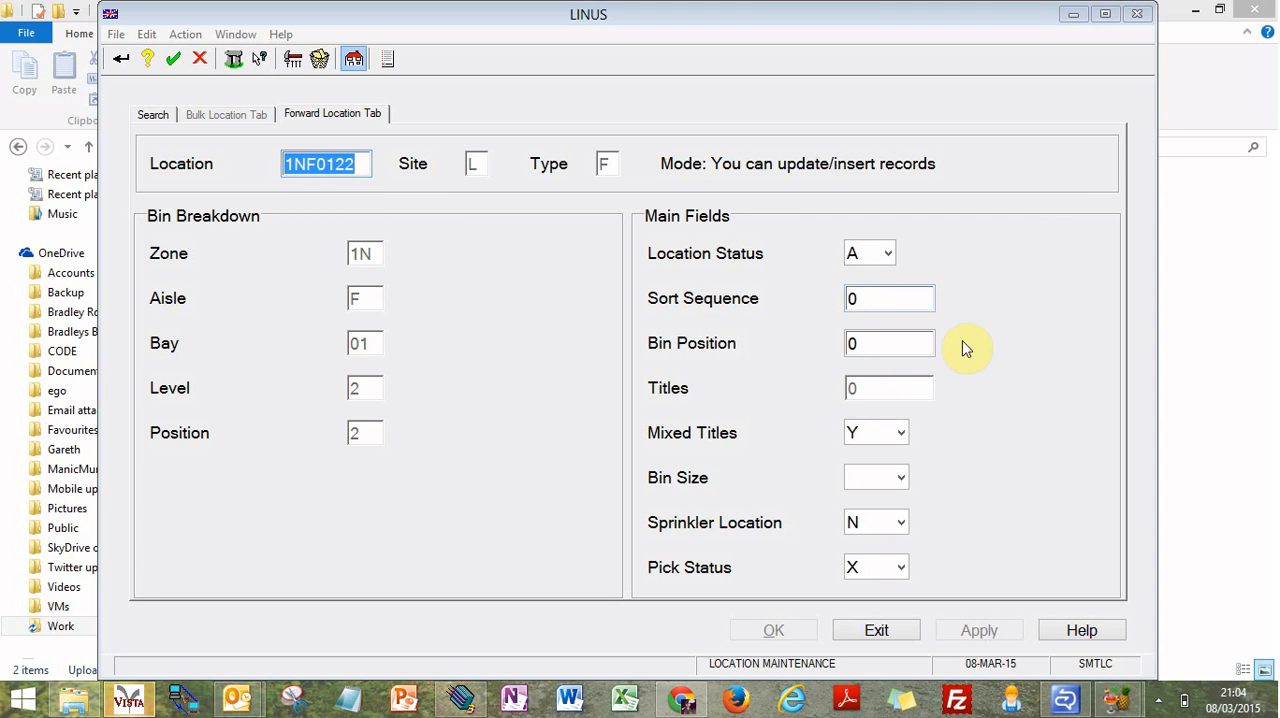
Step: Set Mixed Titles to N (No) for location 1NF0122 and apply the change
{"action": "left_click", "coordinate": [880, 432]}
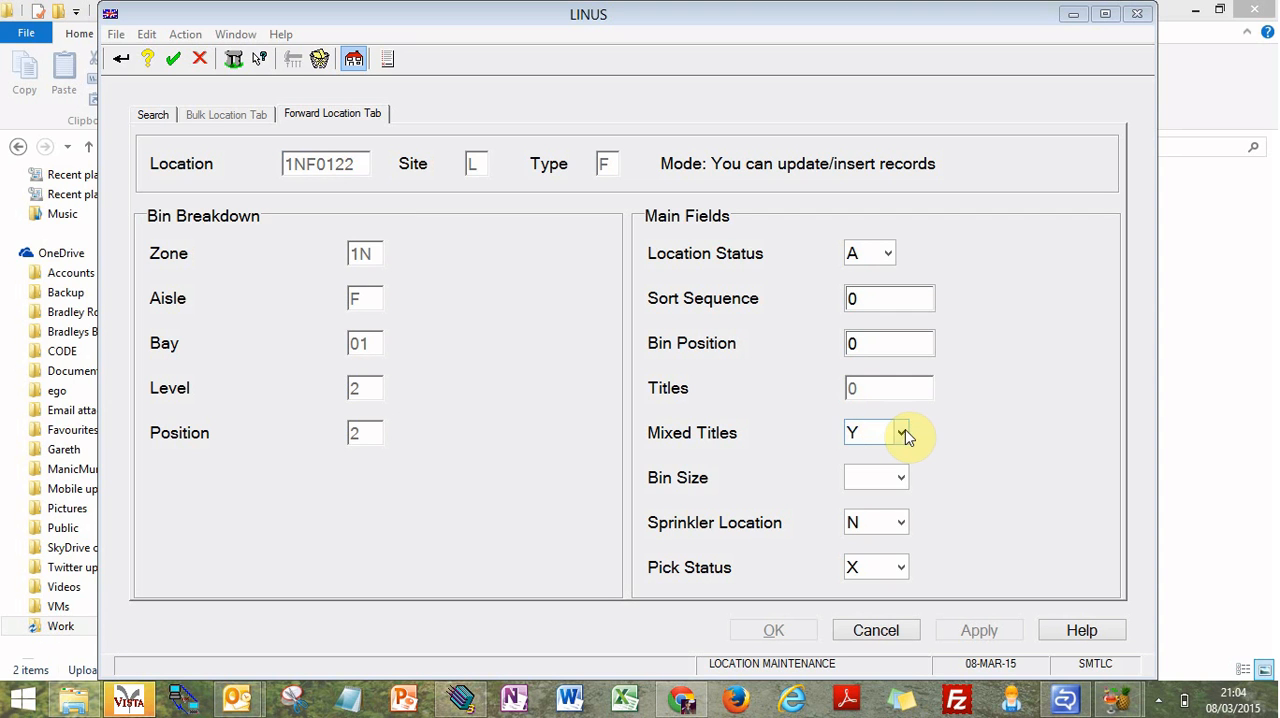
{"action": "left_click", "coordinate": [905, 435]}
{"action": "left_click", "coordinate": [886, 453]}
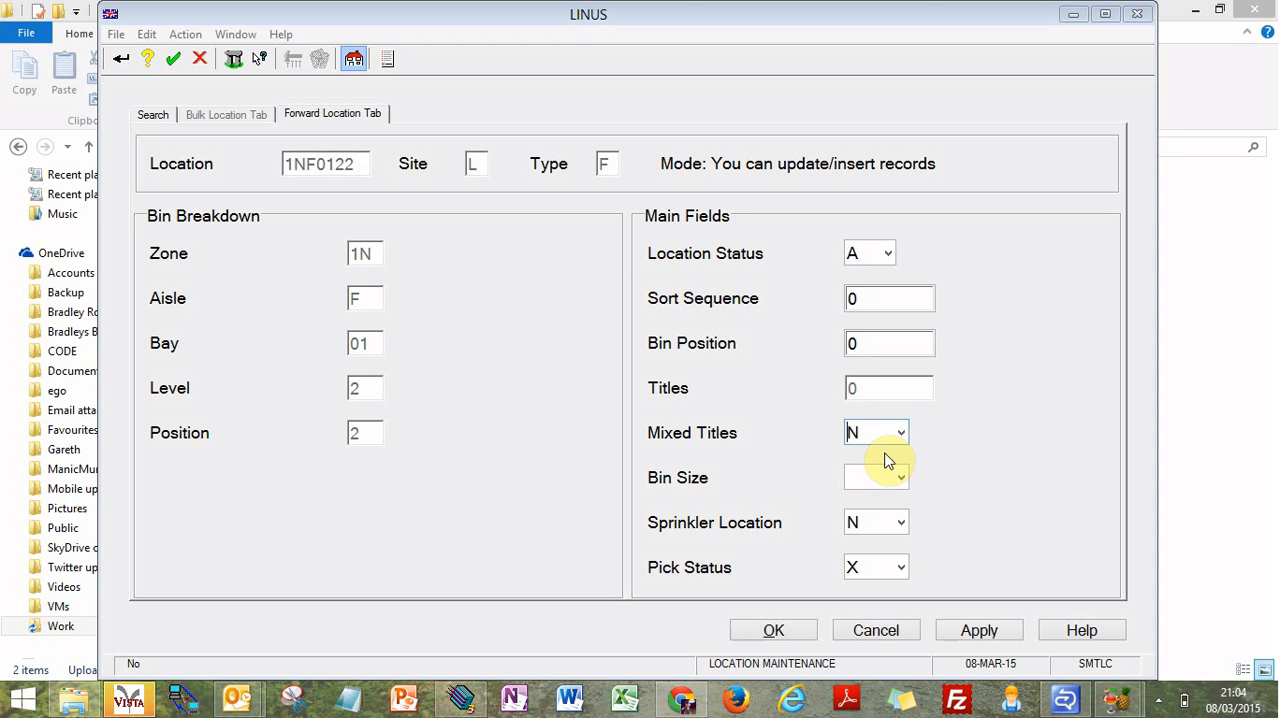
{"action": "left_click", "coordinate": [1003, 628]}
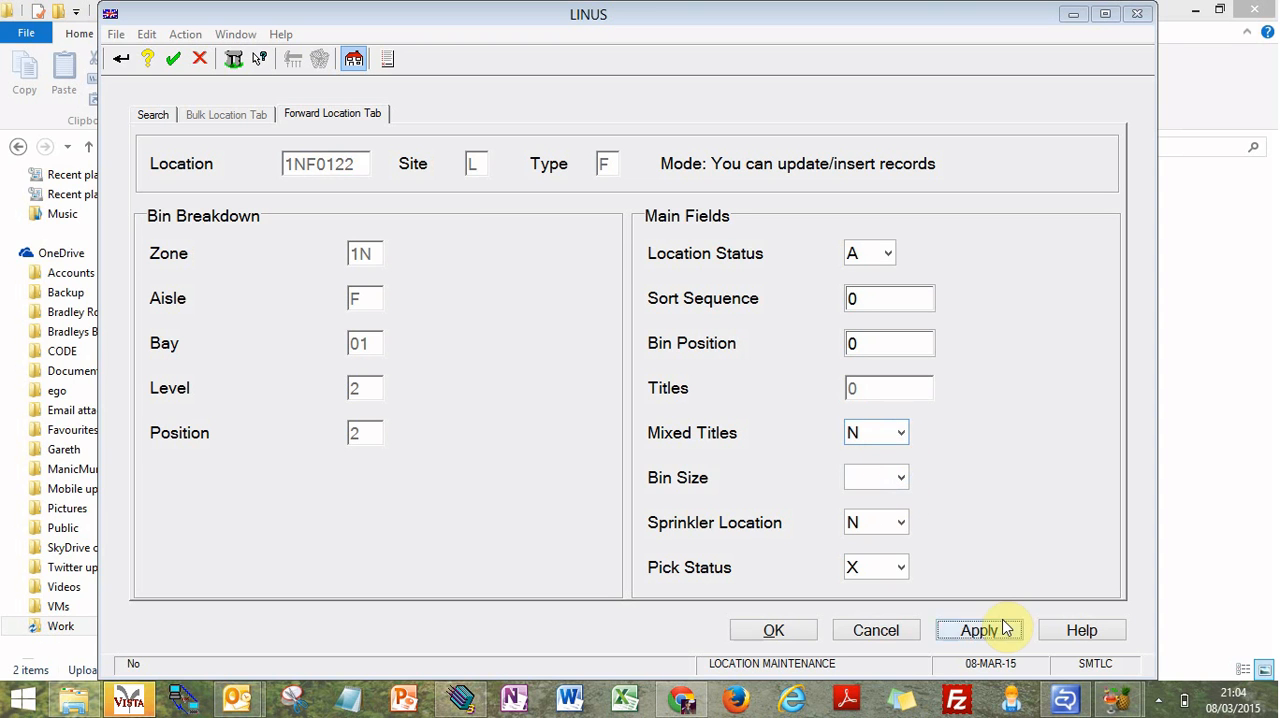
Step: Leave the bin size blank, set the Pick Status of location 1NF0122 to D (Dyn-Above Belt) and apply the change
{"action": "left_click", "coordinate": [903, 478]}
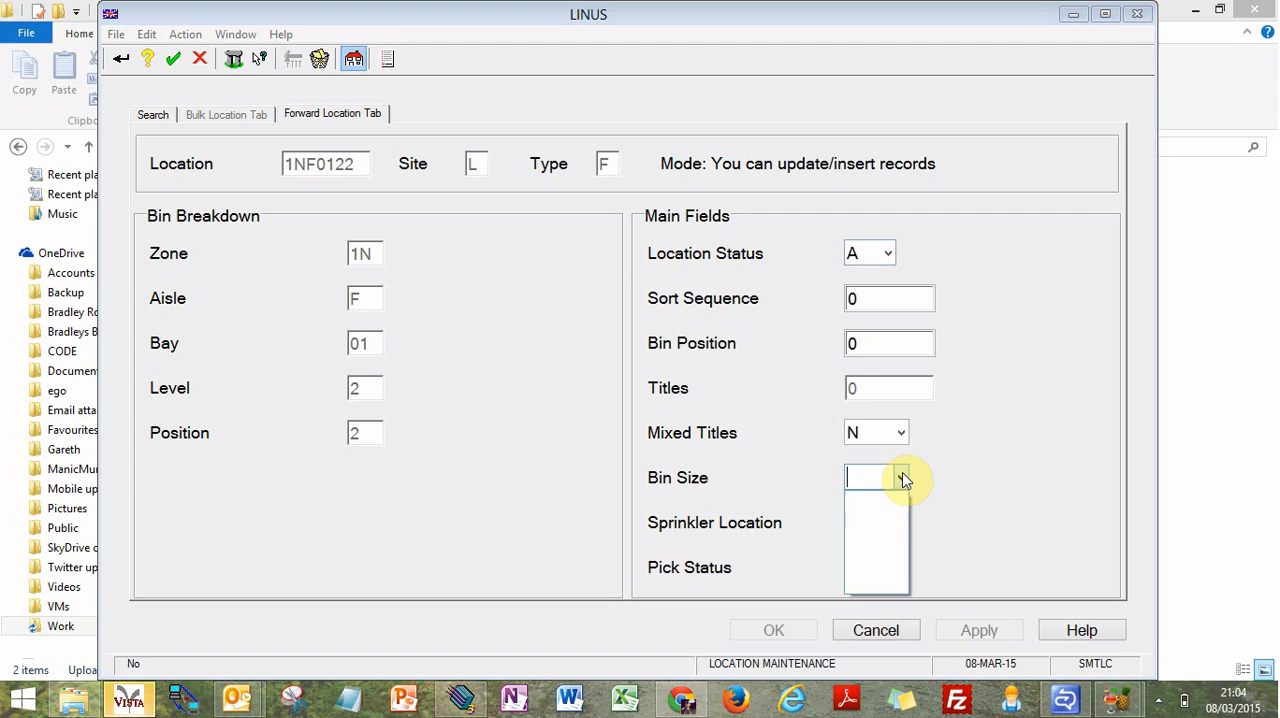
{"action": "left_click", "coordinate": [1001, 363]}
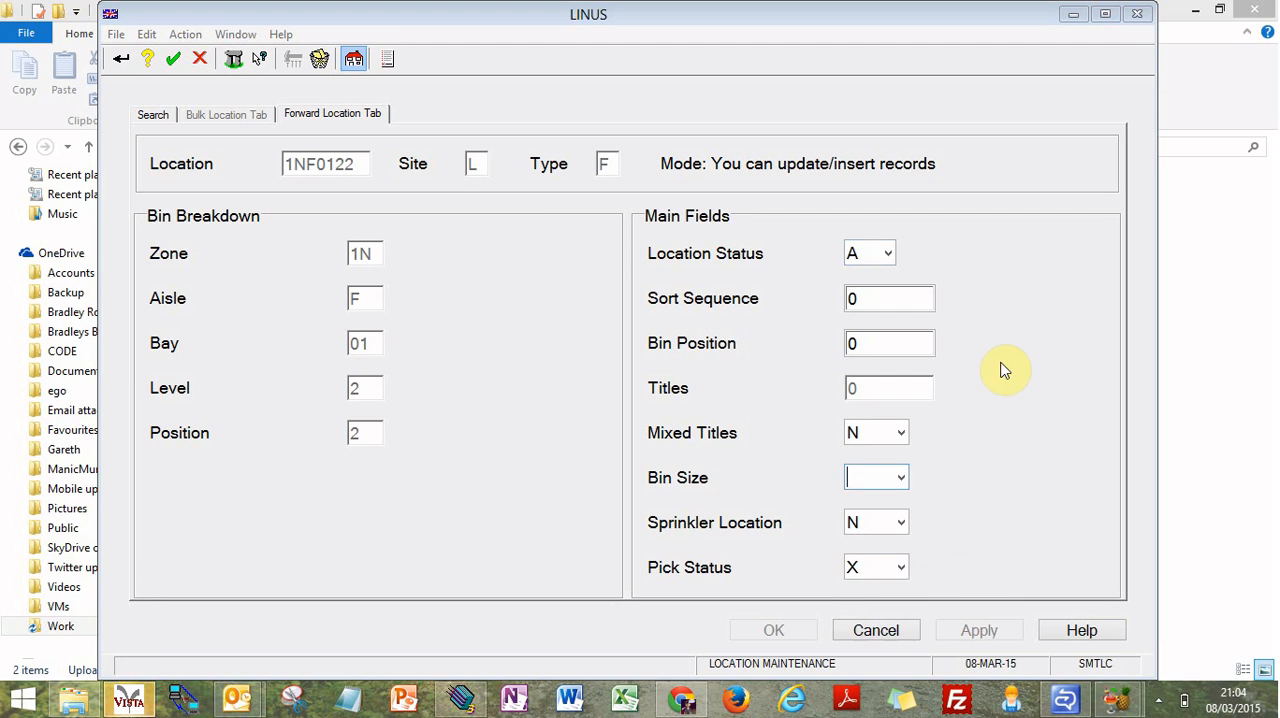
{"action": "left_click", "coordinate": [901, 570]}
{"action": "left_click", "coordinate": [898, 610]}
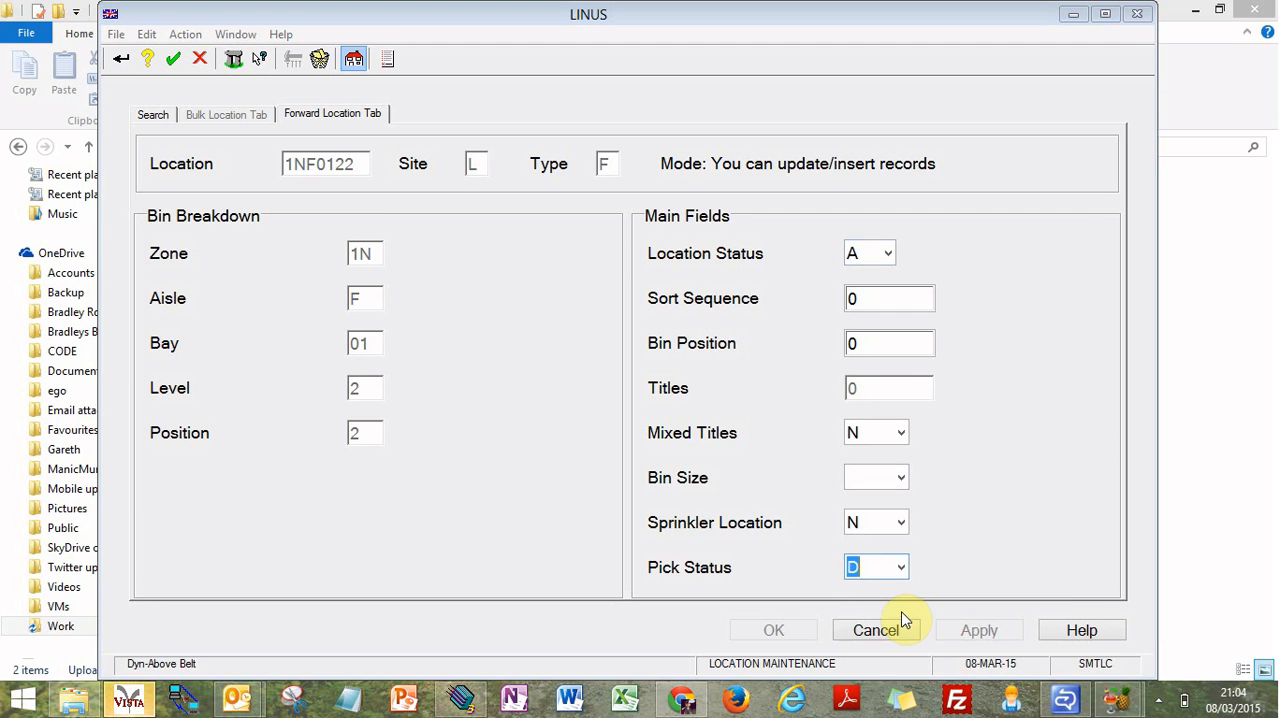
{"action": "left_click", "coordinate": [1004, 632]}
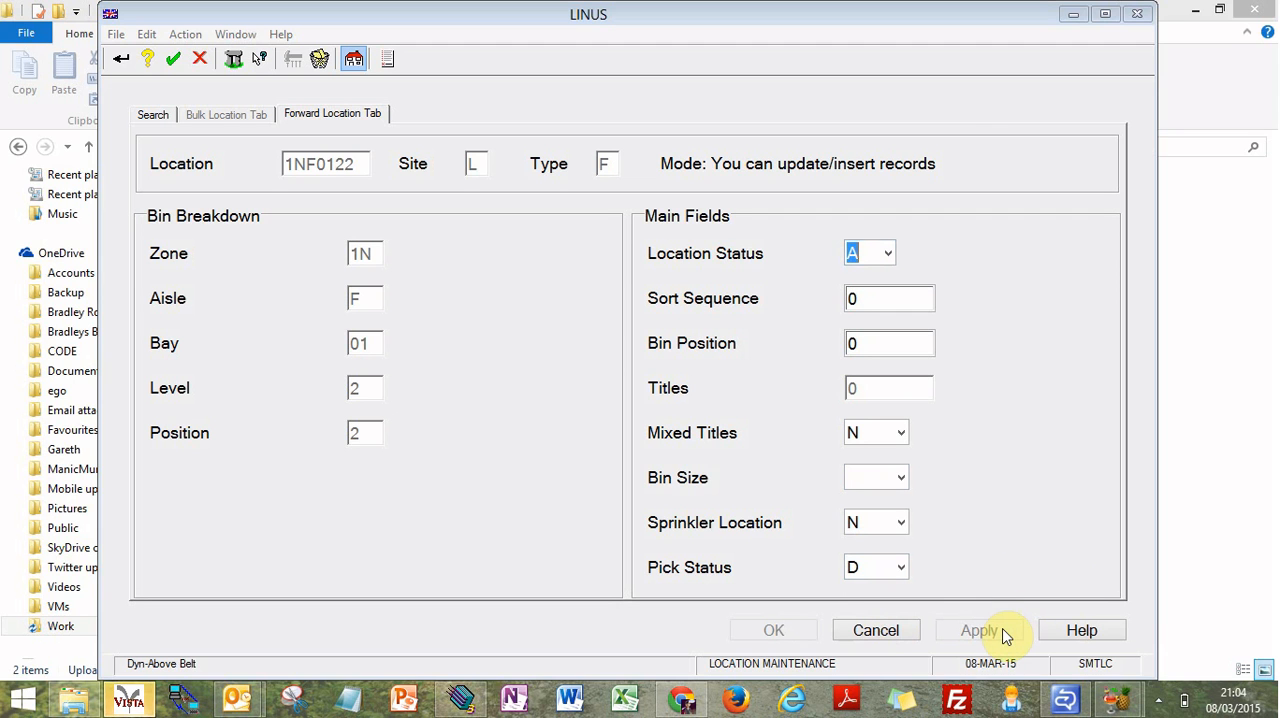